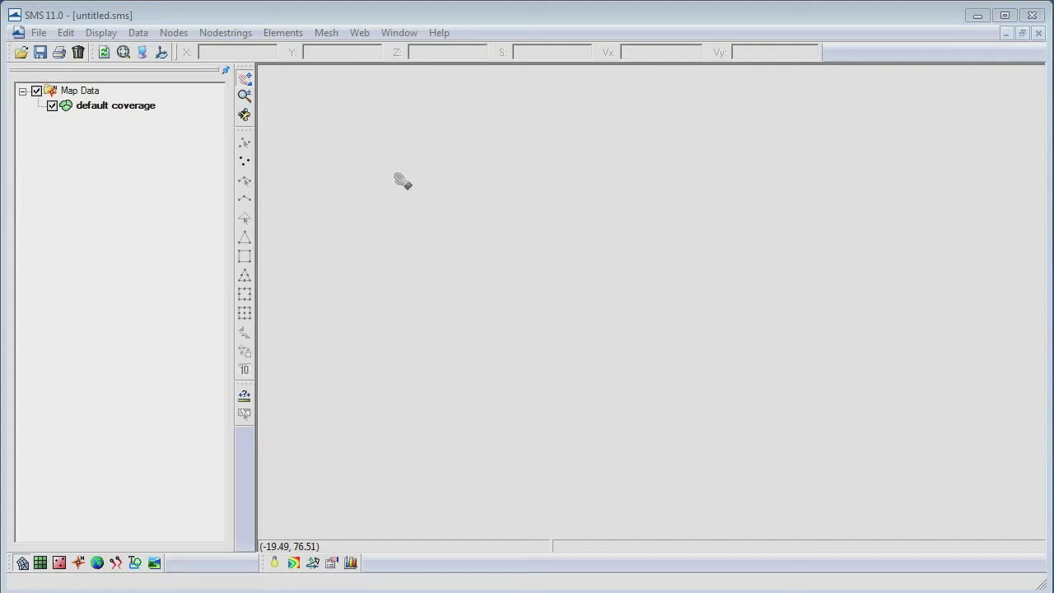
Step: Open shinfinal.2dm together with its dataset.h5 results from the google earth folder
click(38, 33)
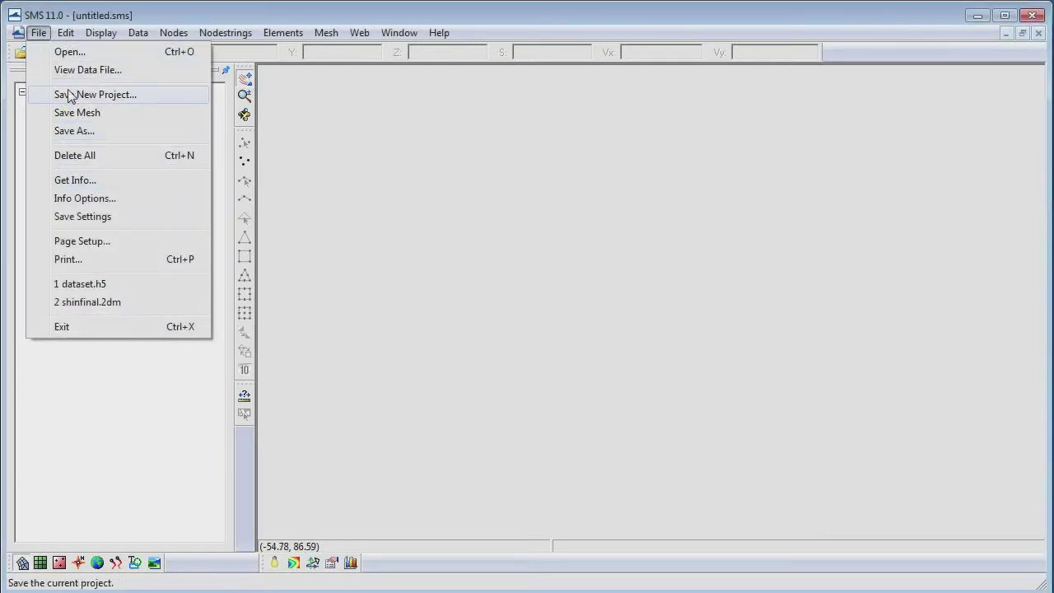
click(68, 52)
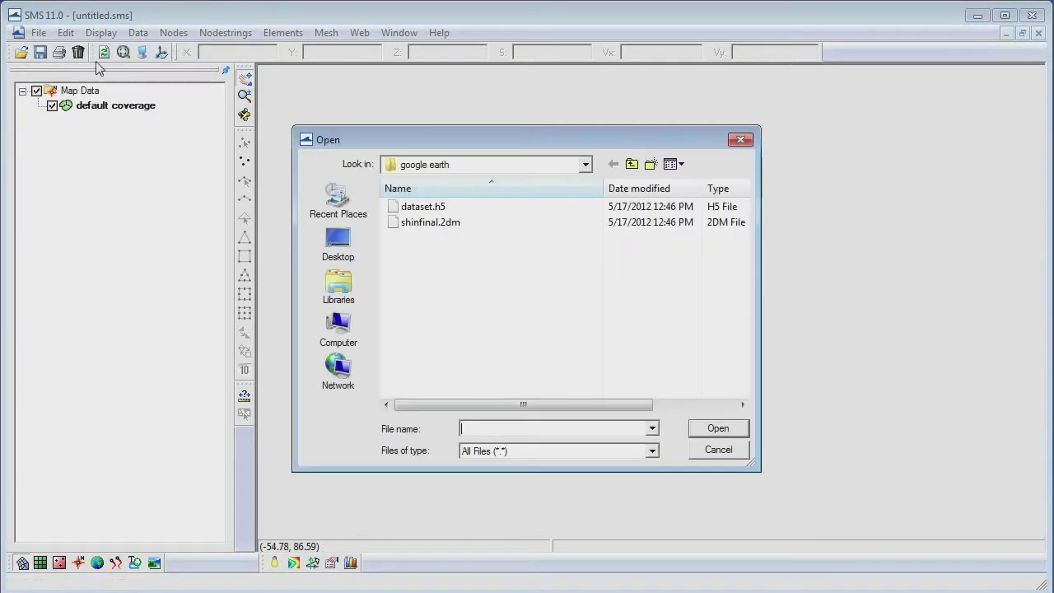
click(453, 206)
shift+click(457, 223)
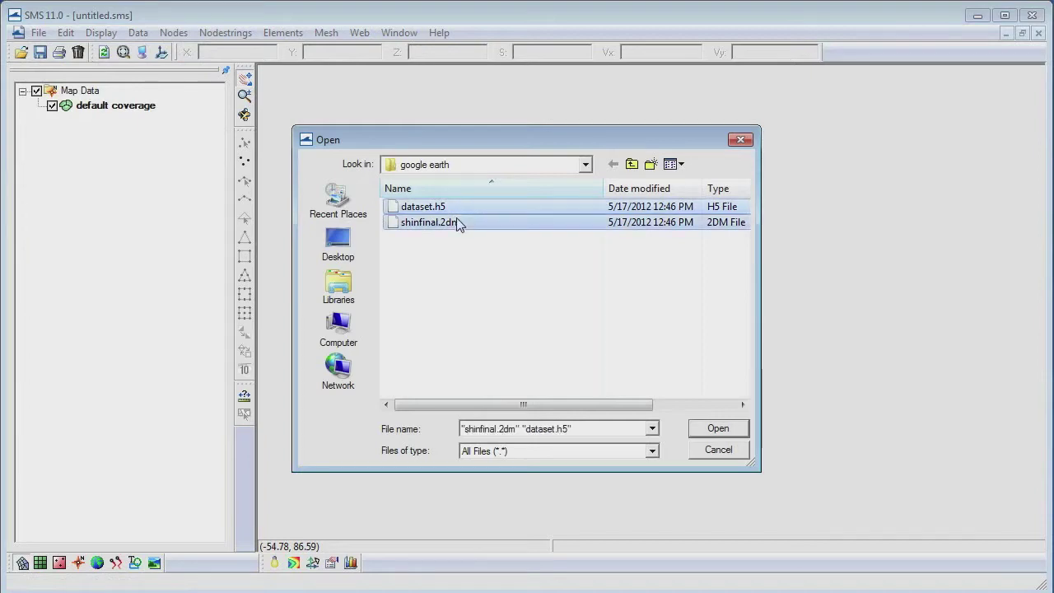
click(704, 433)
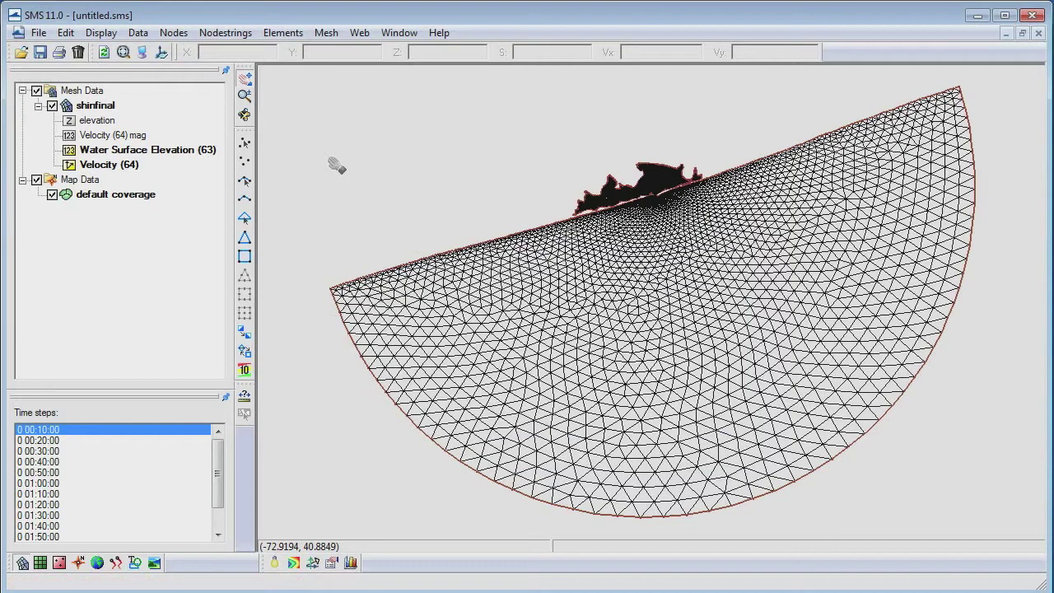
Step: Turn off the nodestring and mesh boundary display, and hide the Map Data coverage
click(143, 52)
click(482, 277)
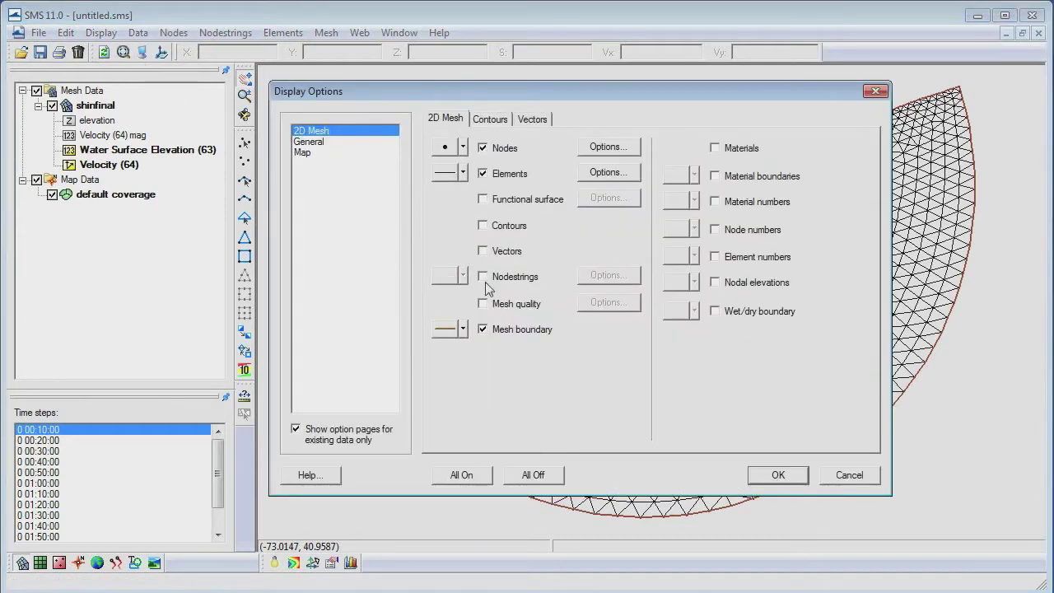
click(483, 329)
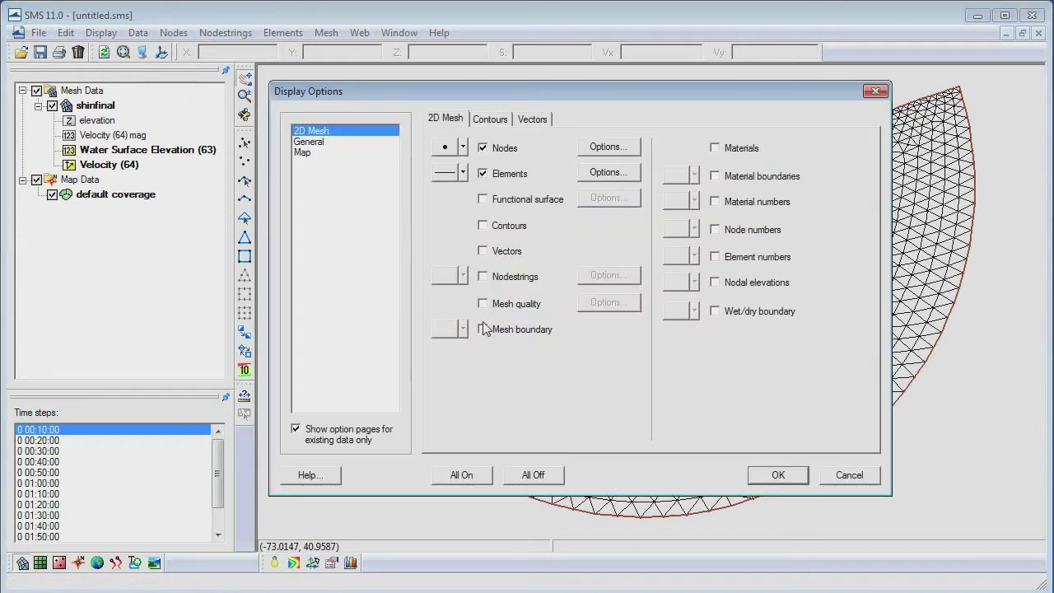
click(781, 476)
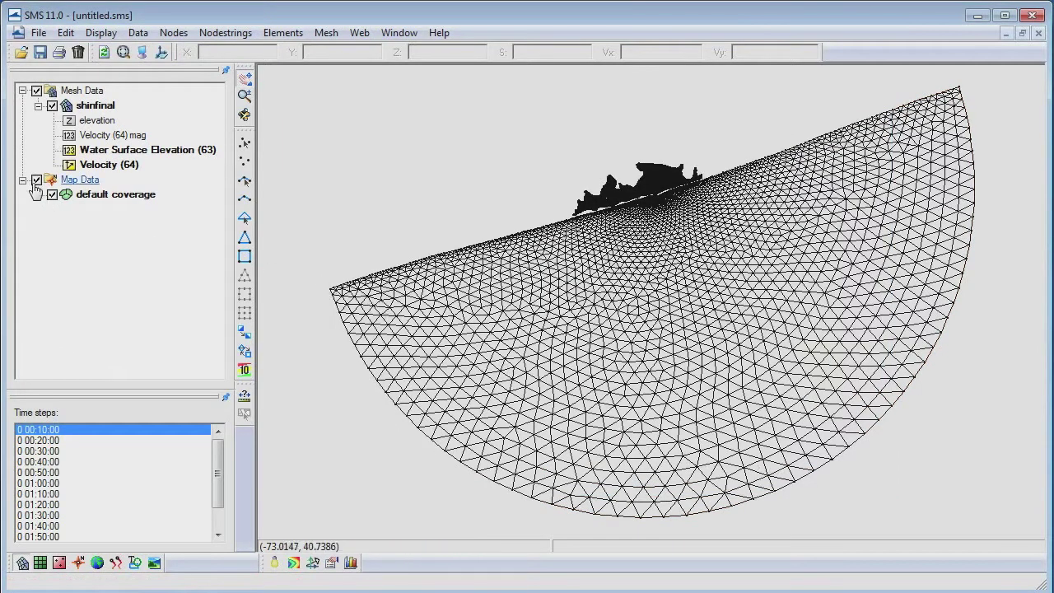
click(37, 181)
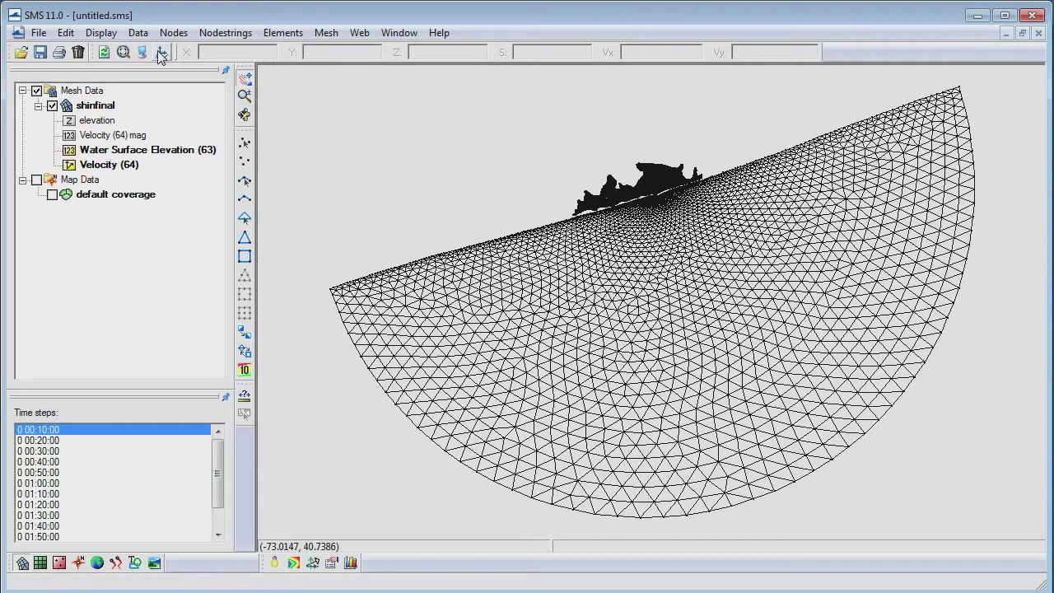
click(65, 32)
Step: Set a global Geographic (Latitude/Longitude) NAD27 projection with vertical units in Meters
click(78, 132)
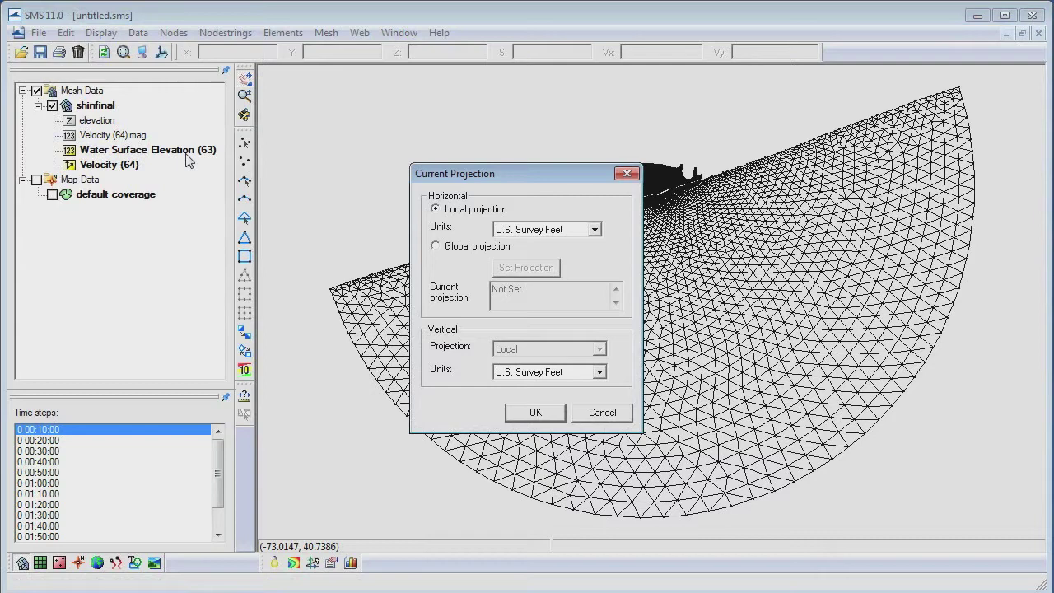
click(427, 247)
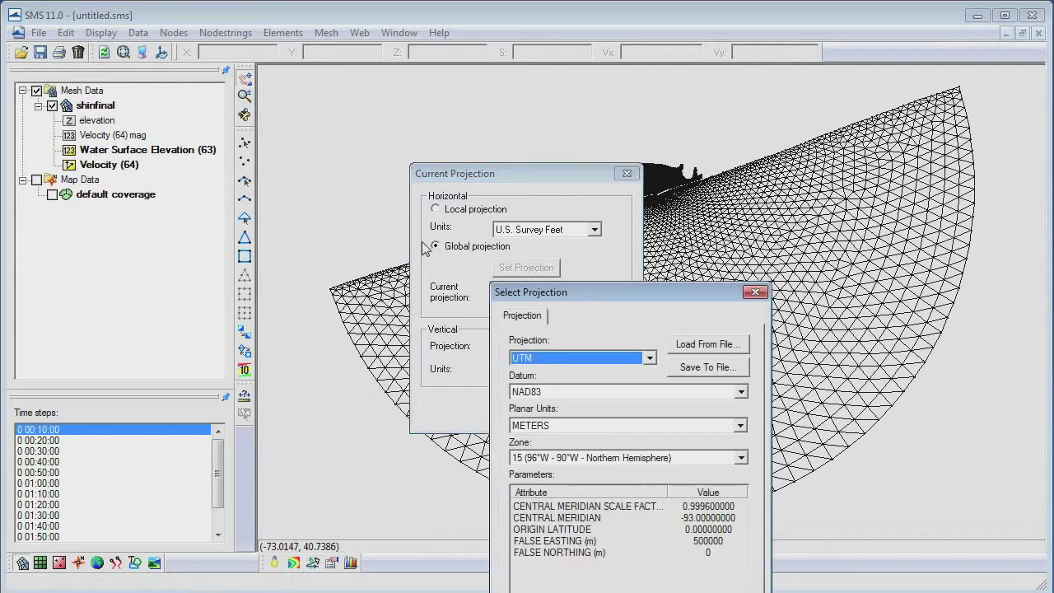
drag(591, 295, 663, 180)
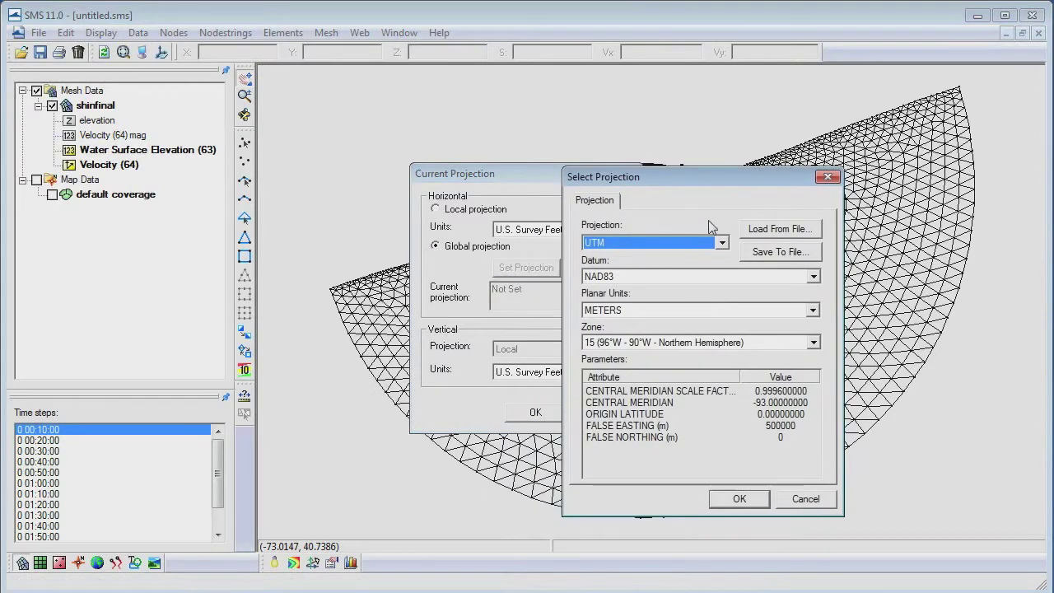
click(722, 242)
scroll(724, 243, up, 3)
key(g)
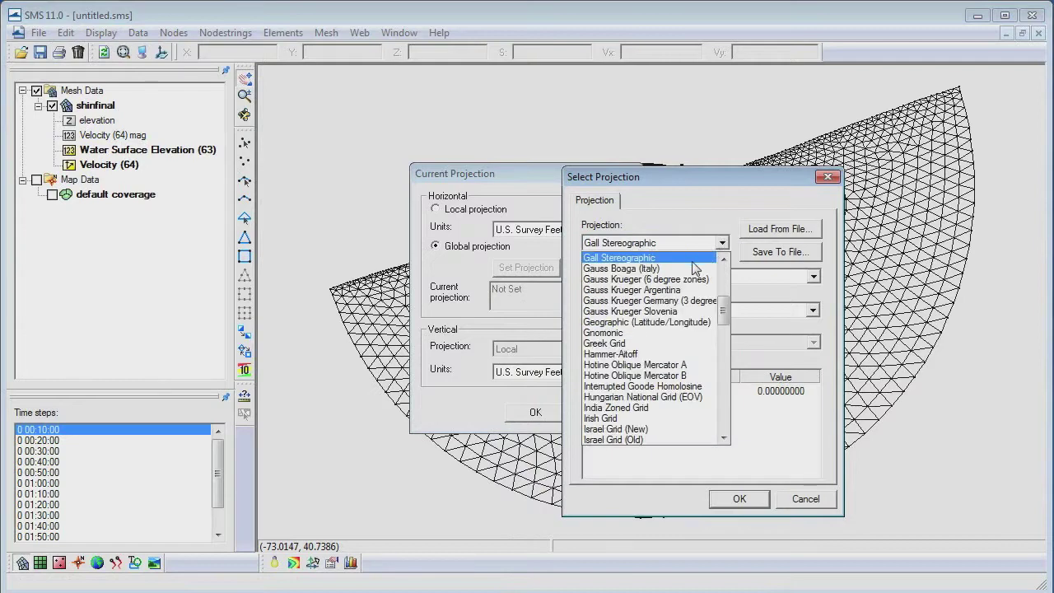
click(658, 322)
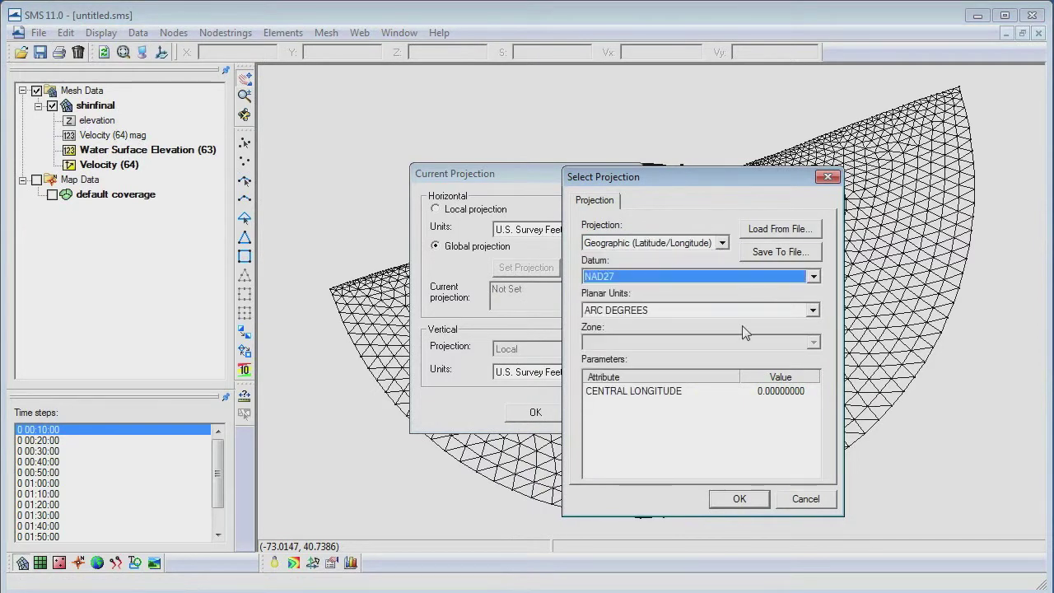
click(755, 496)
click(599, 372)
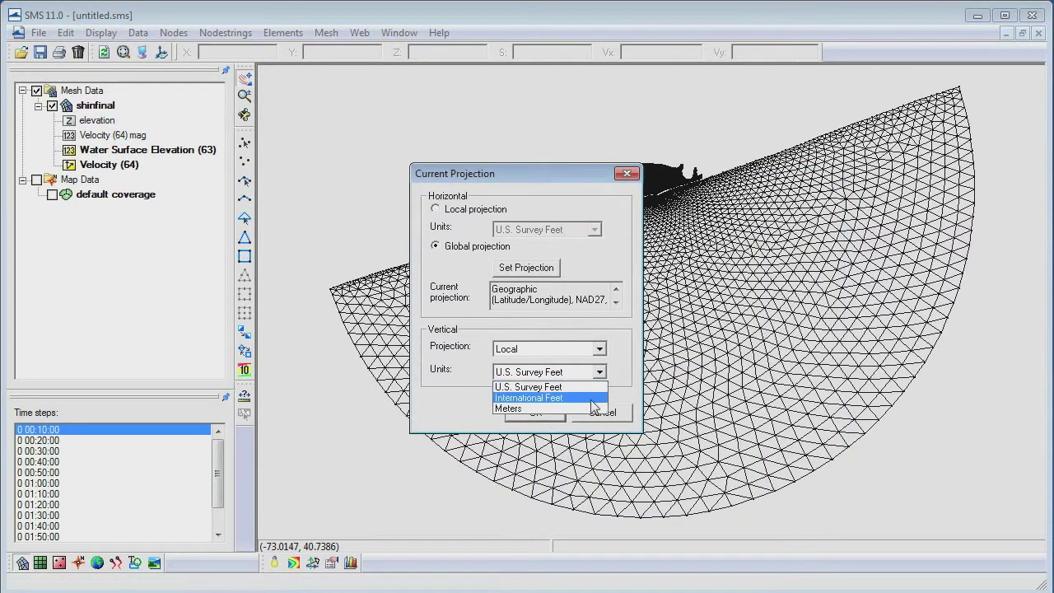
click(593, 408)
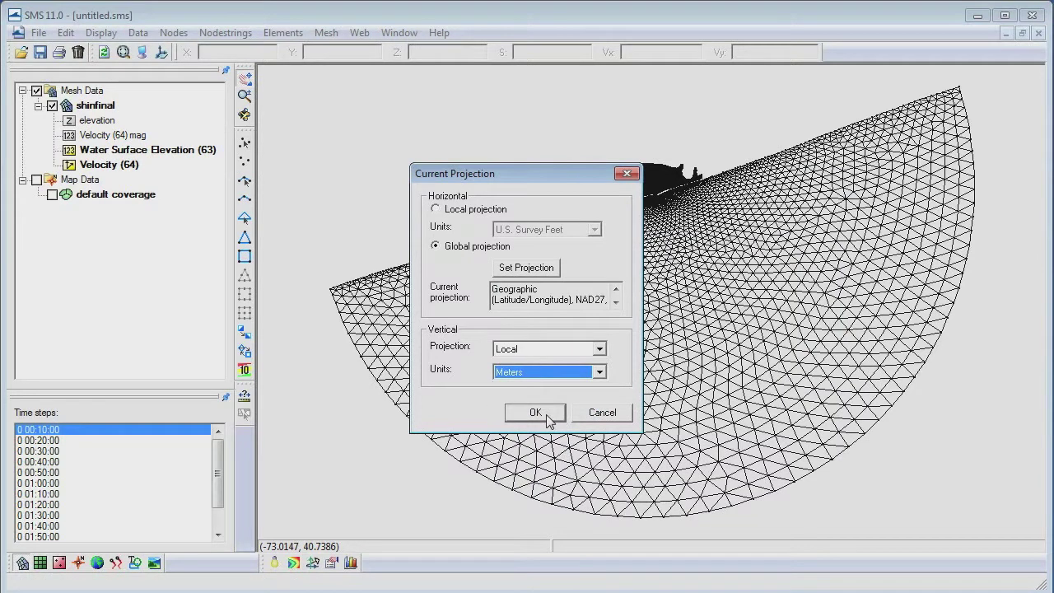
click(535, 412)
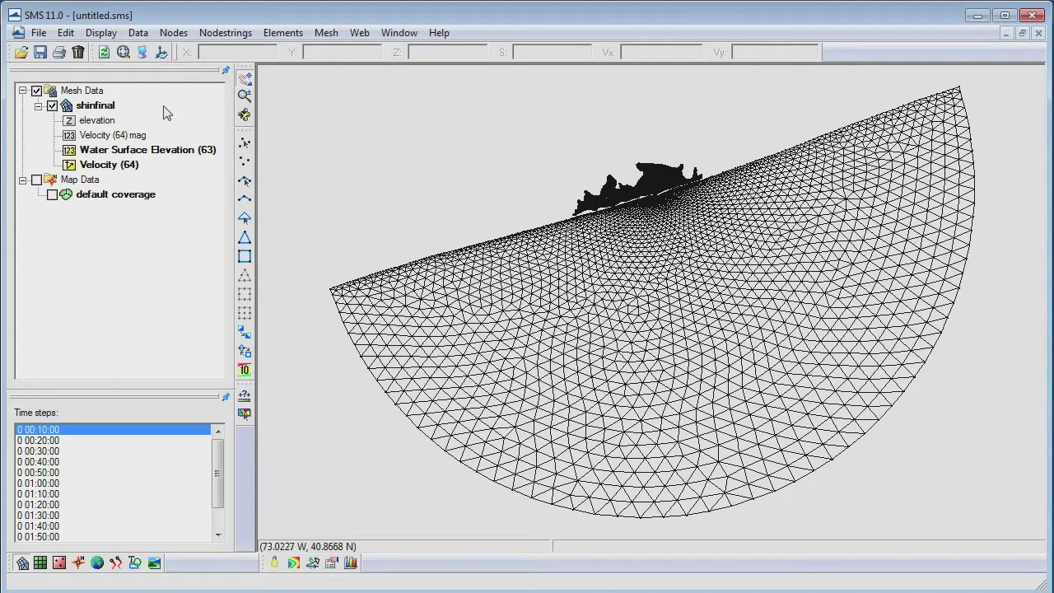
click(39, 34)
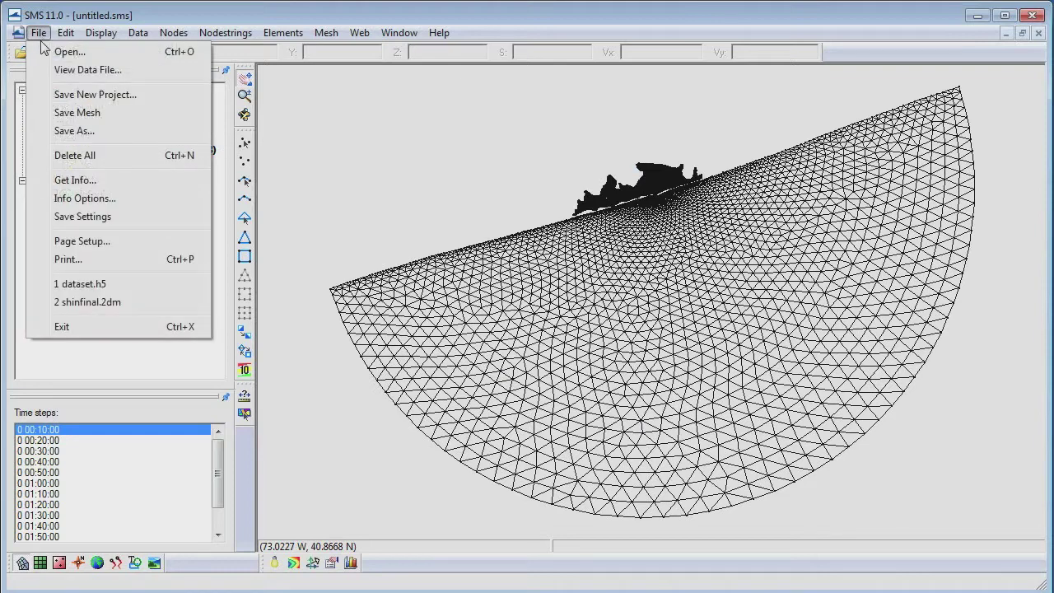
Step: Save the mesh as a Google Earth Raster KMZ File named 'raster'
click(74, 131)
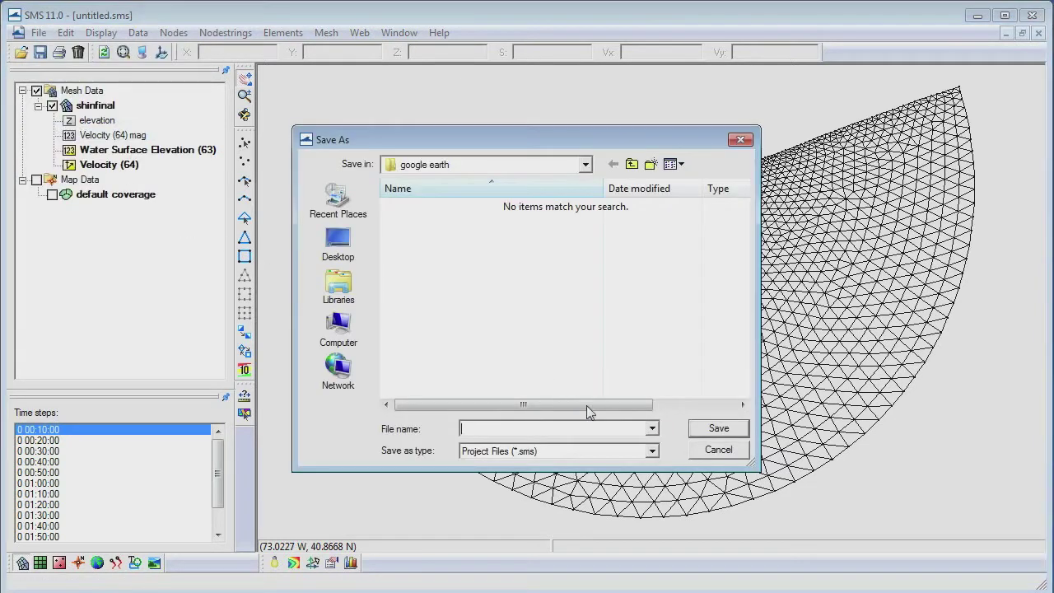
click(651, 450)
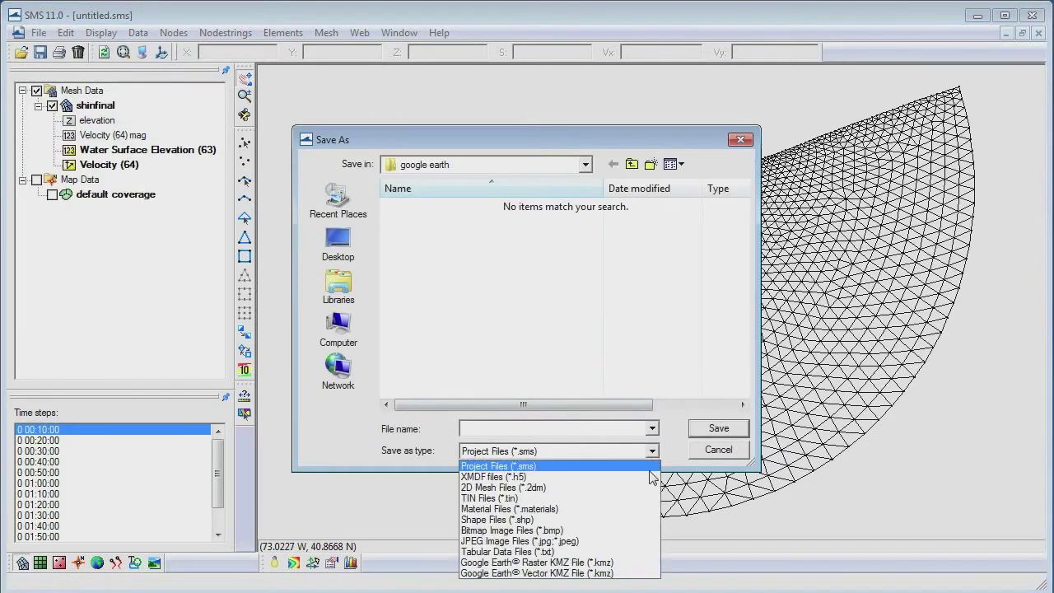
scroll(632, 554, down, 1)
click(628, 551)
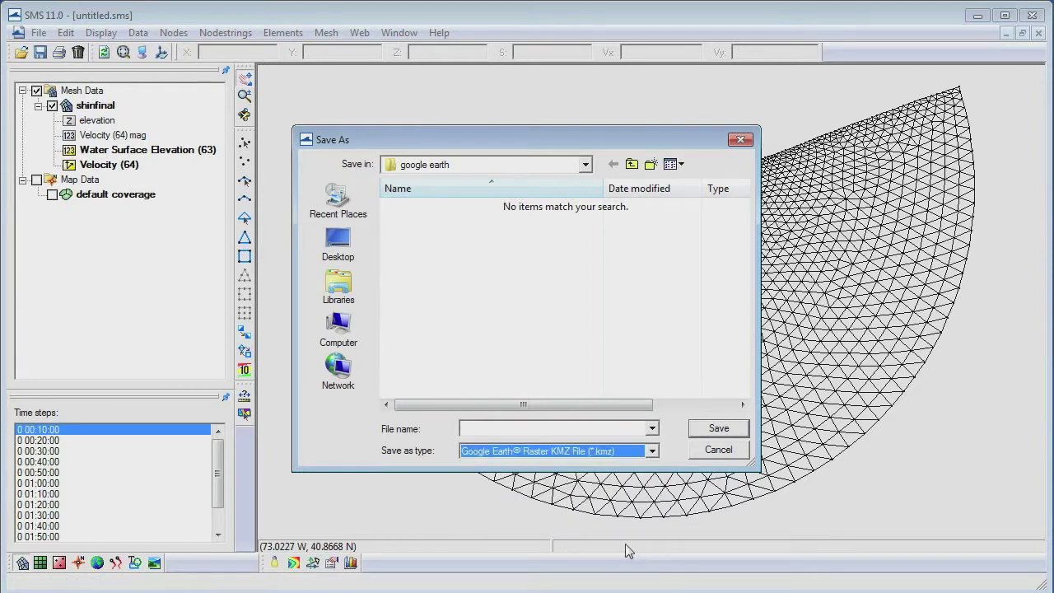
click(574, 428)
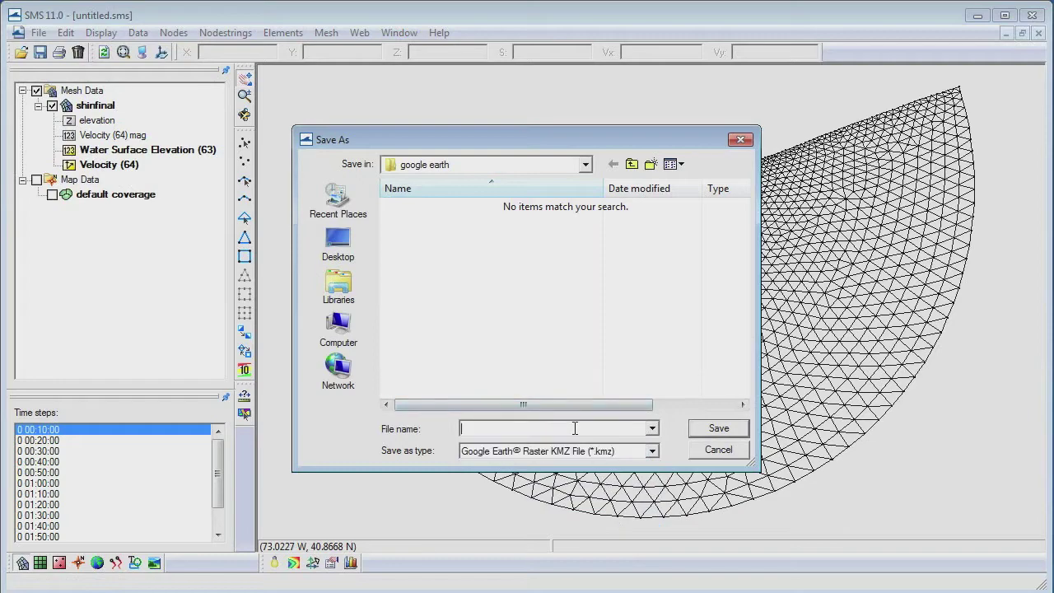
text(raster)
click(713, 435)
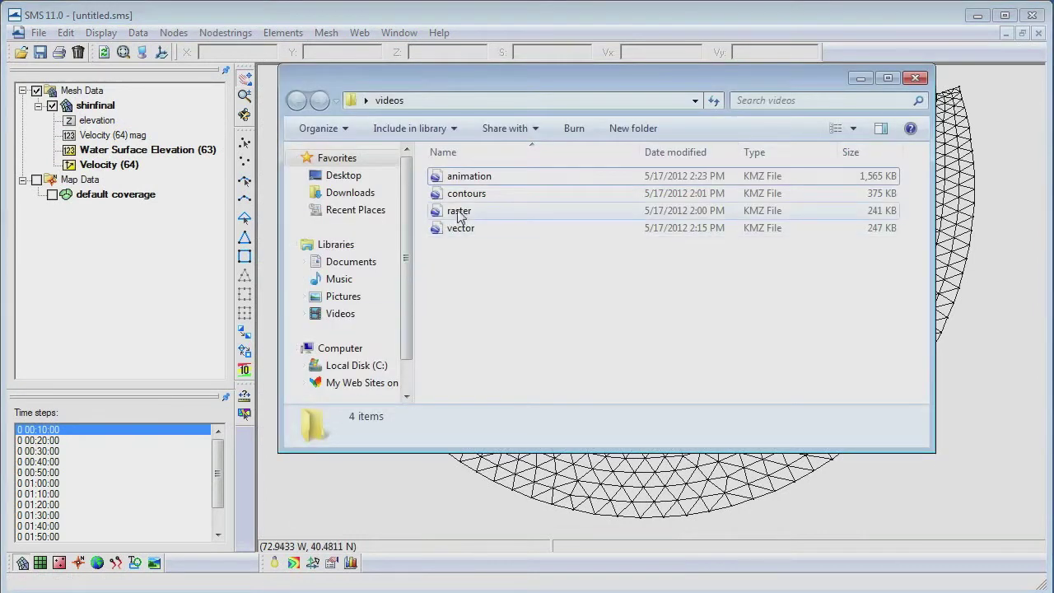
Step: Open raster.kmz from the videos folder in Google Earth
click(461, 212)
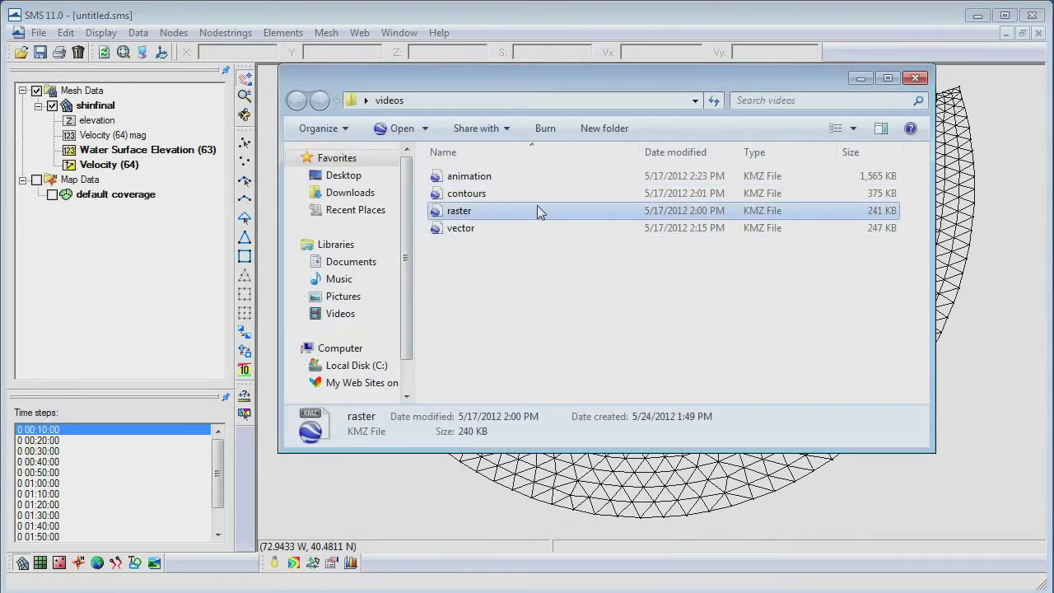
double_click(539, 212)
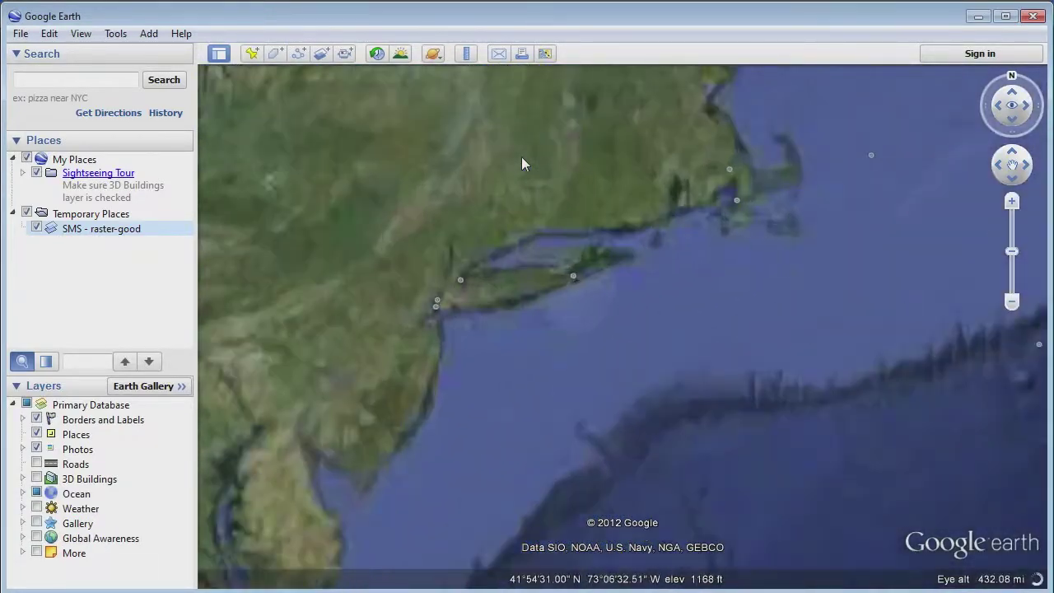
Step: Zoom into the raster overlay near Lanes Island, then close Google Earth discarding the temporary place
scroll(599, 235, down, 5)
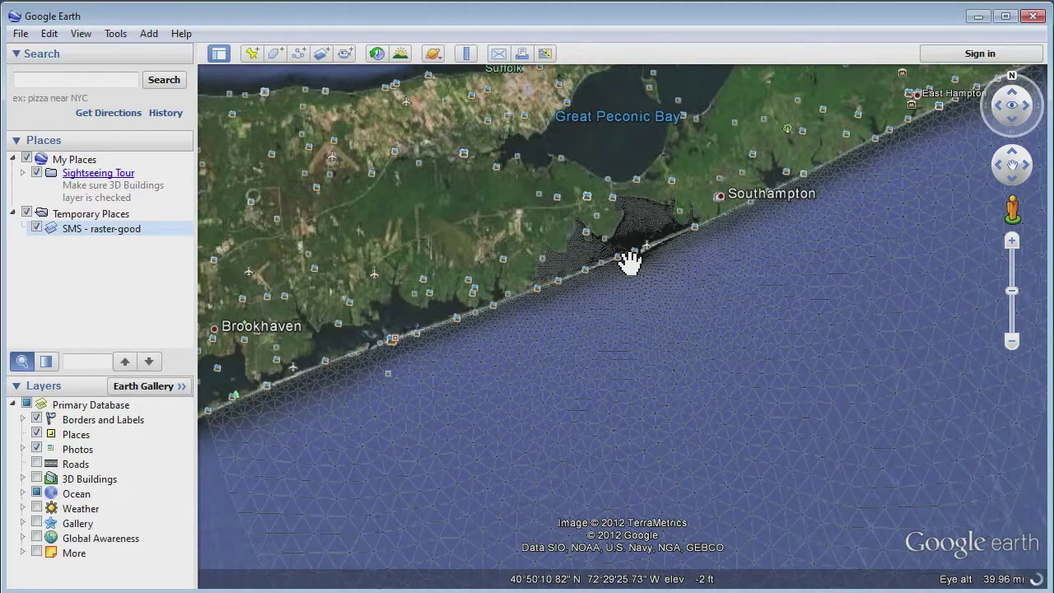
scroll(629, 262, down, 5)
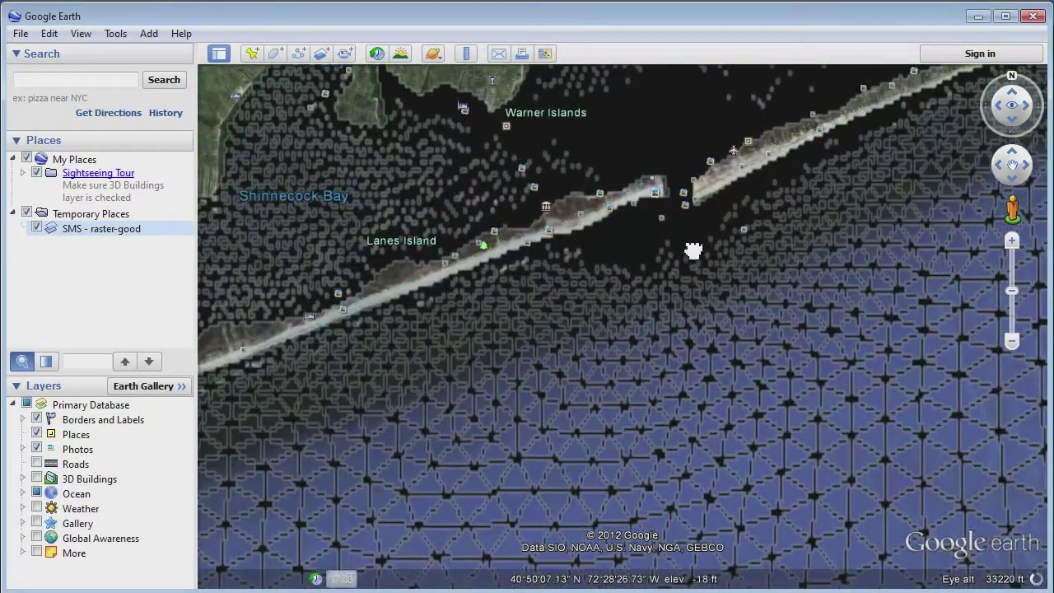
scroll(693, 251, up, 3)
scroll(520, 461, down, 3)
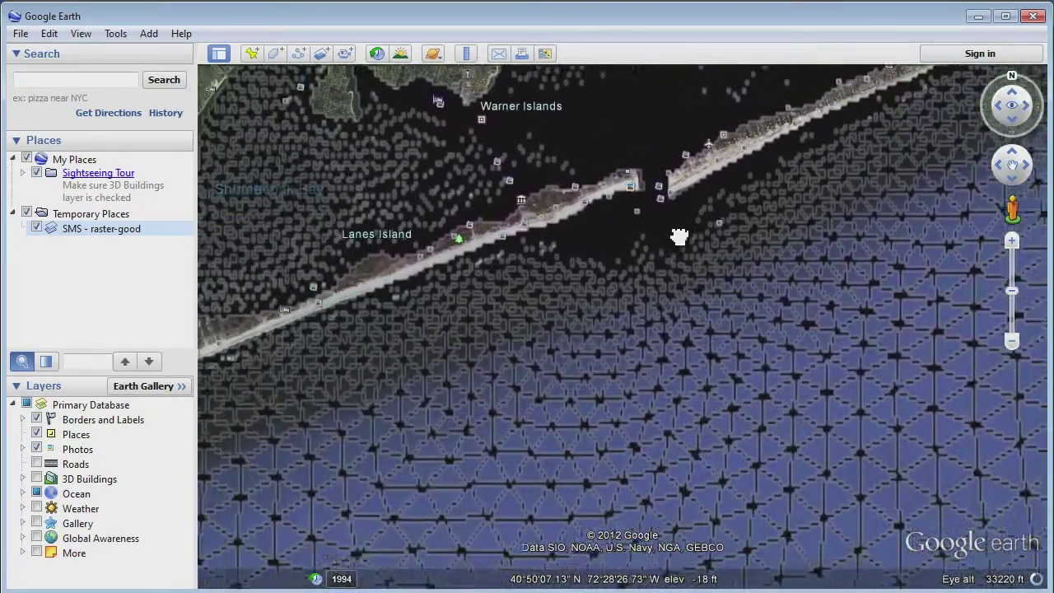
scroll(735, 353, down, 3)
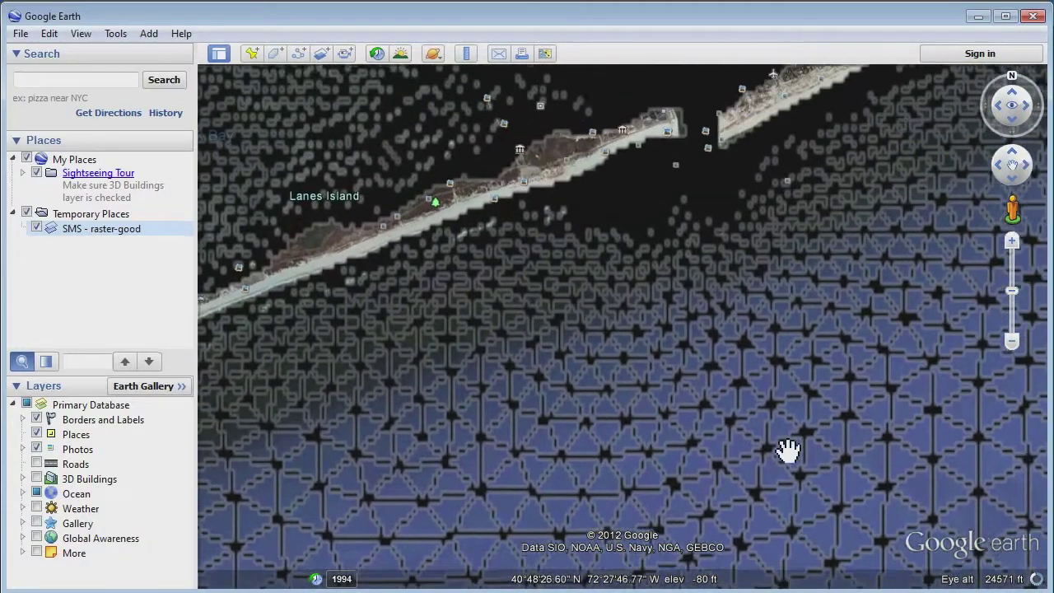
scroll(752, 258, down, 5)
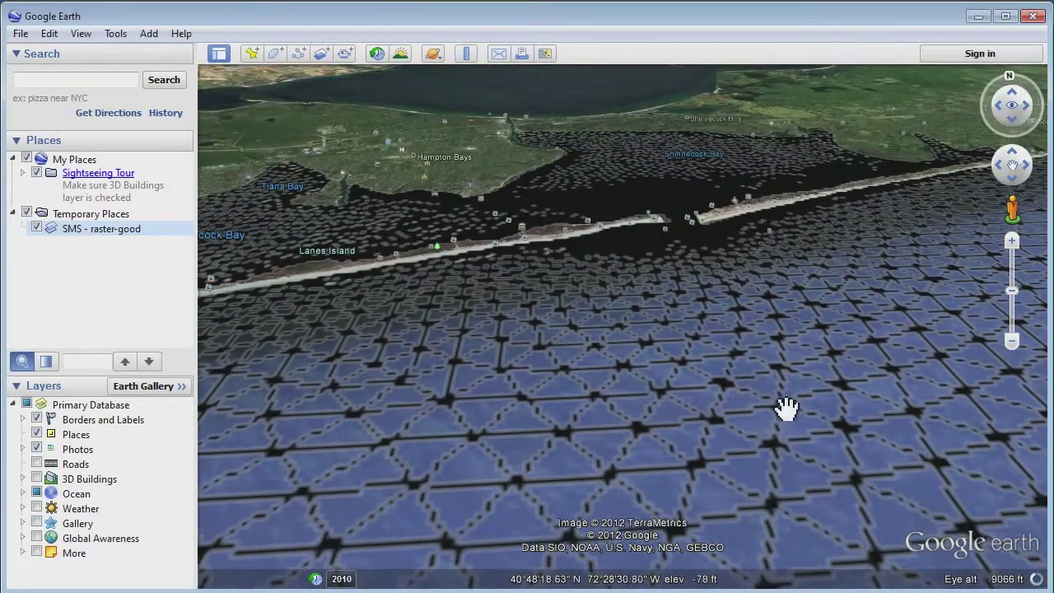
click(1032, 18)
click(635, 325)
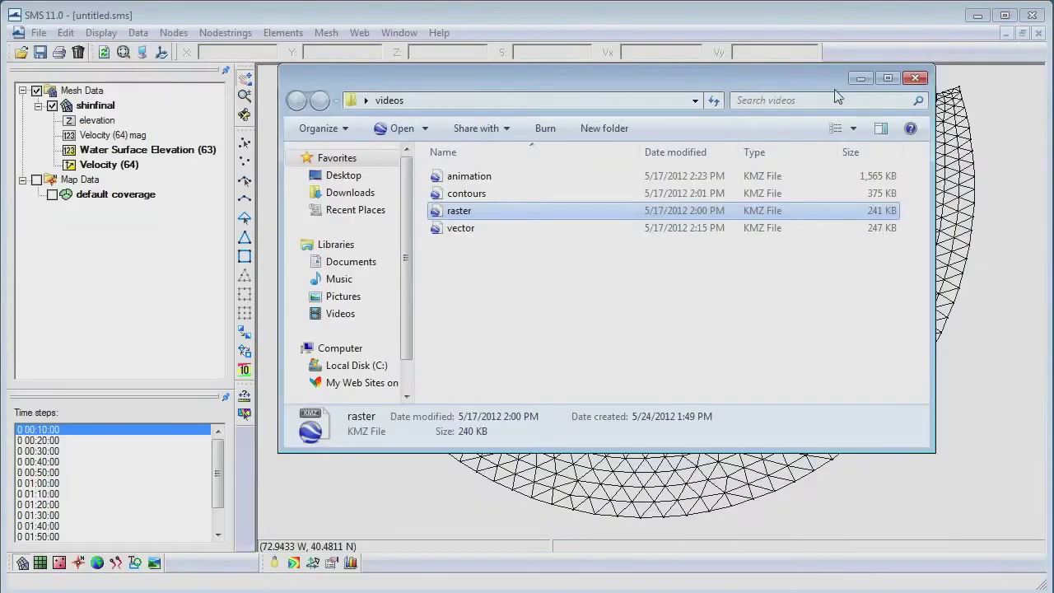
Step: Save the mesh as a Google Earth Vector KMZ named 'vector' and open it in Google Earth
click(860, 78)
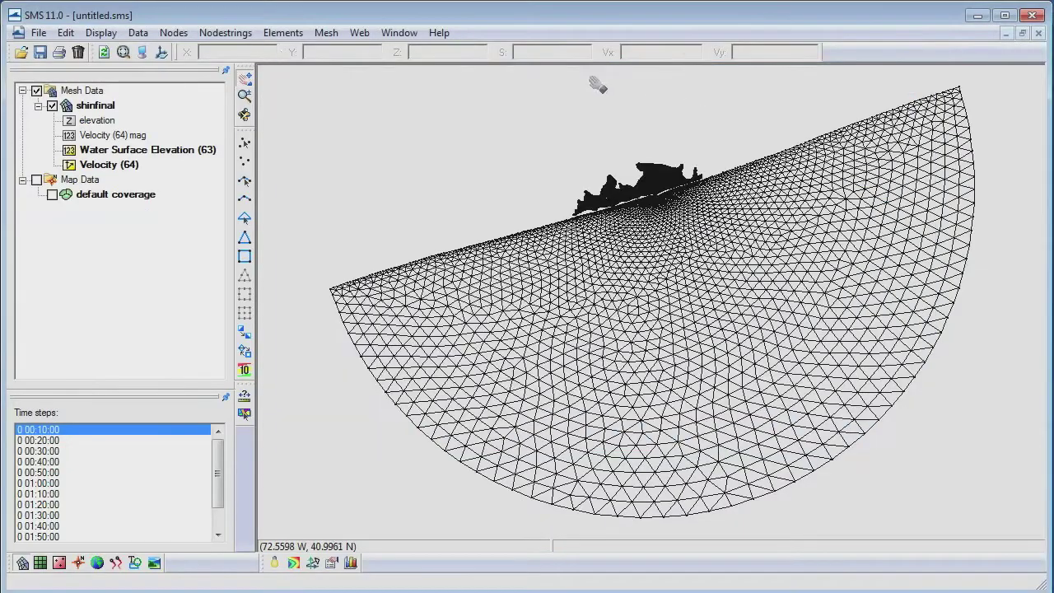
click(37, 33)
click(71, 131)
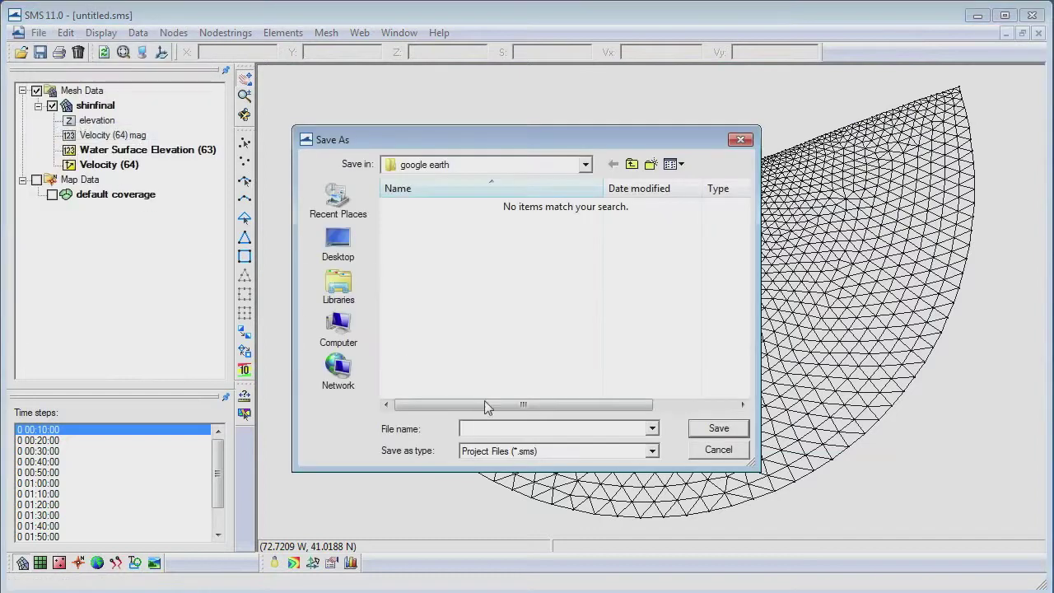
click(651, 451)
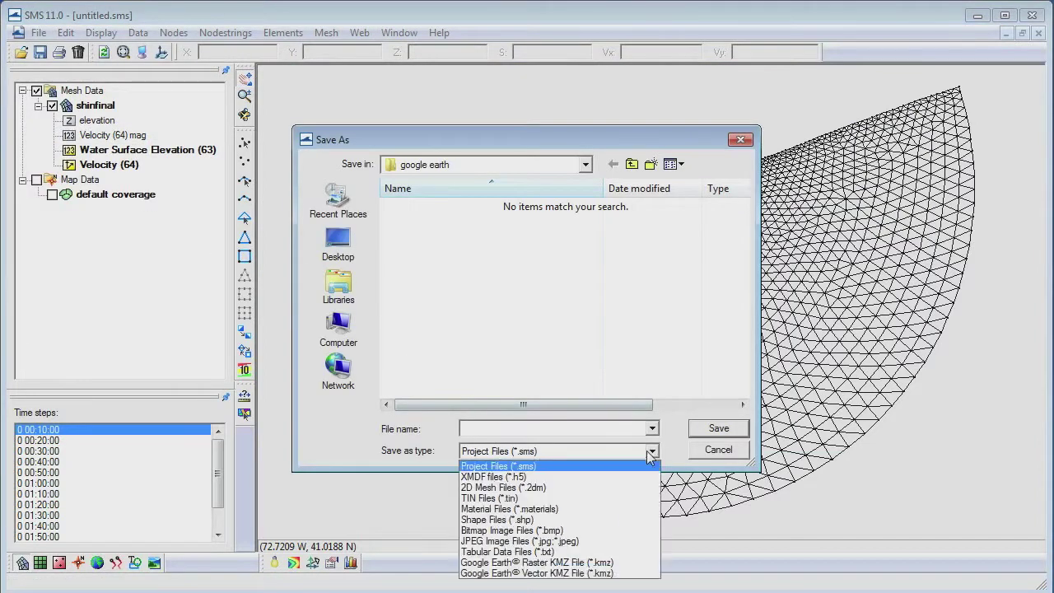
click(633, 573)
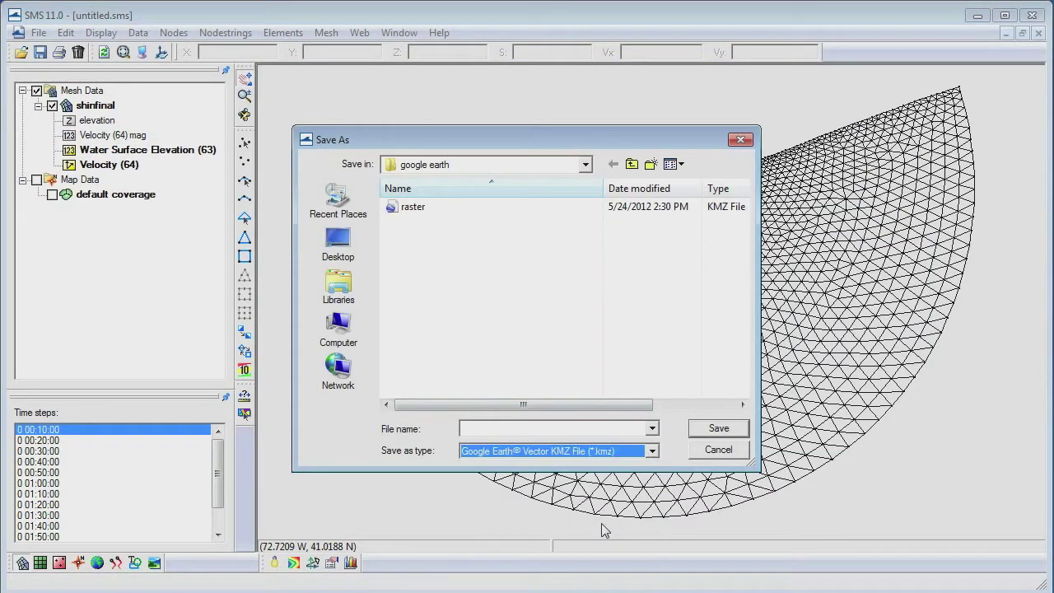
click(545, 428)
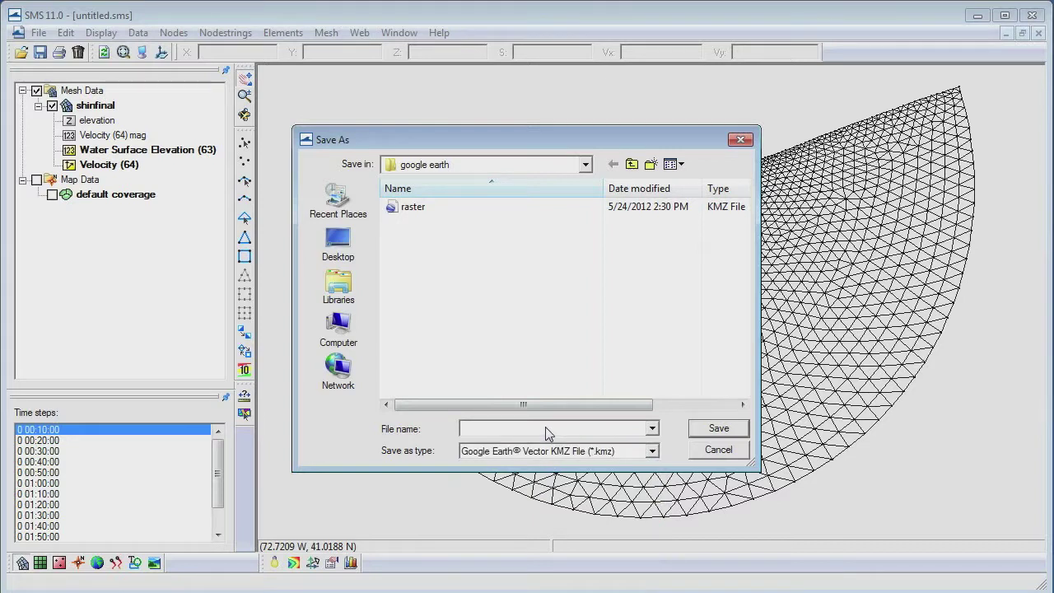
text(vector)
click(714, 429)
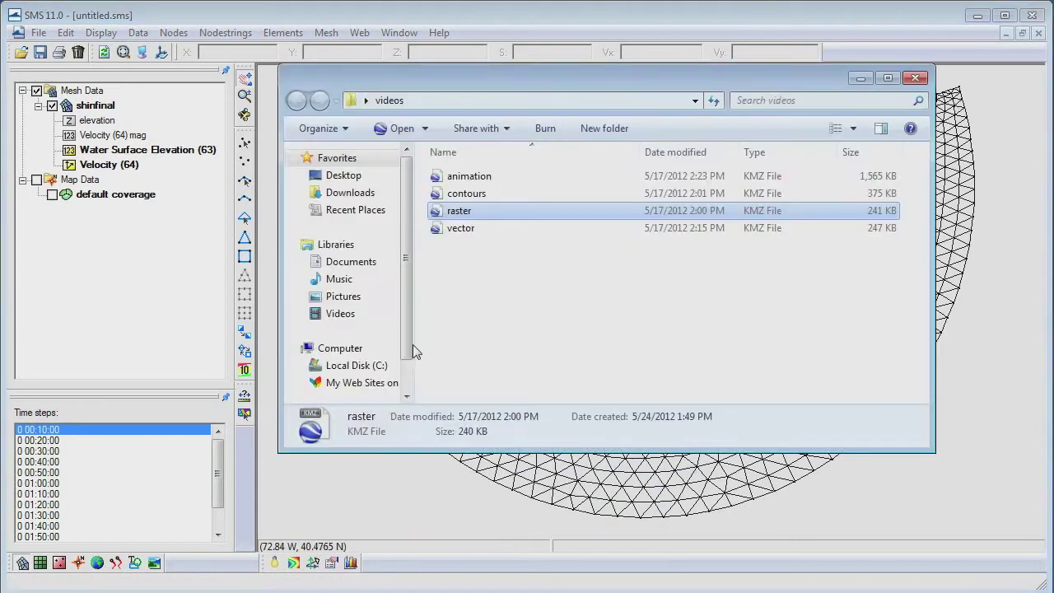
double_click(457, 228)
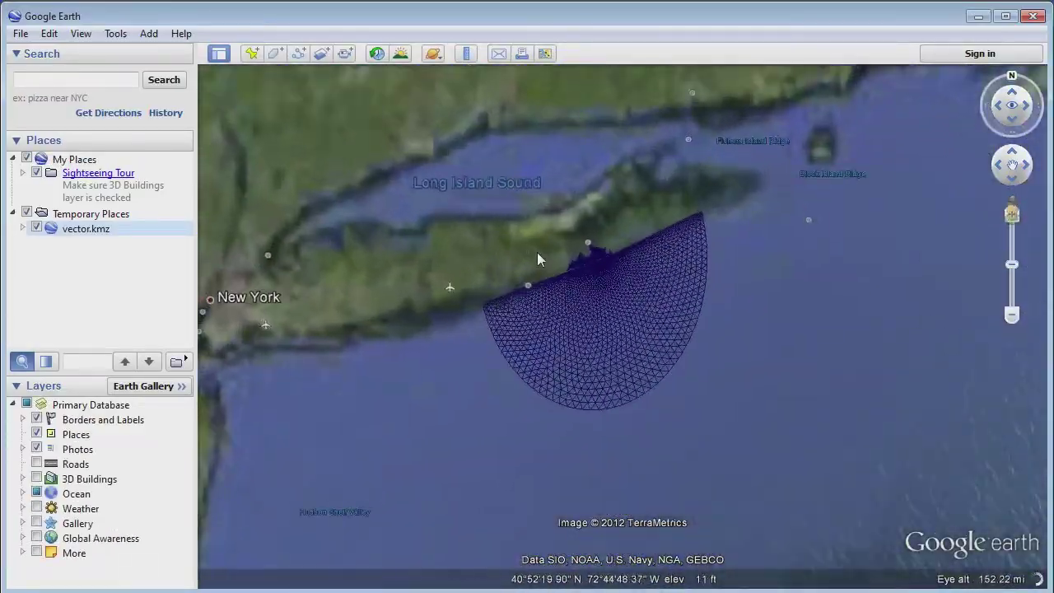
Step: Pan and tilt the view onto Shinnecock Inlet's vector mesh lines, then close Google Earth
scroll(614, 233, down, 5)
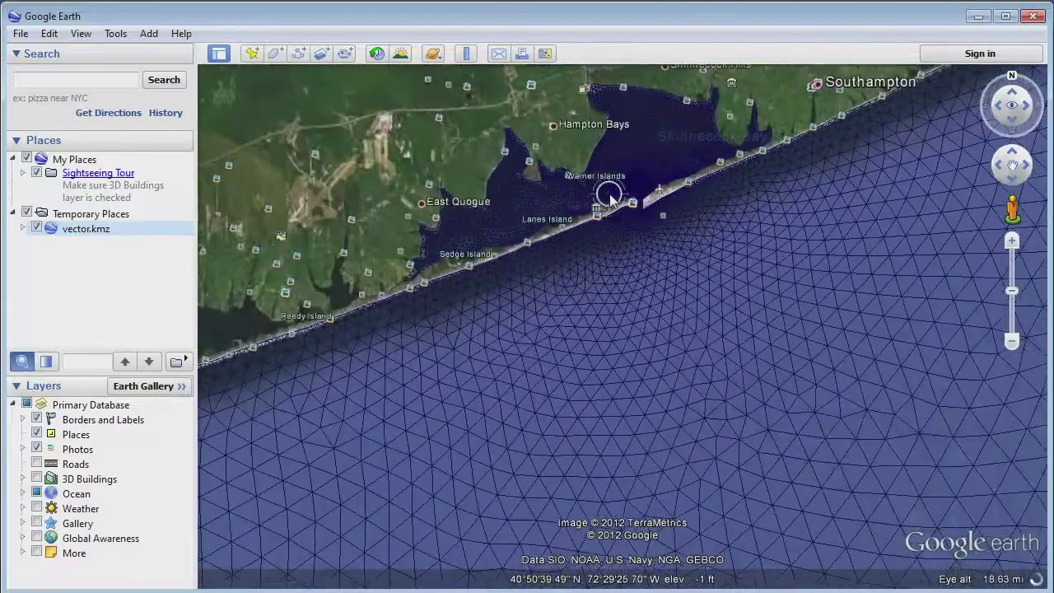
scroll(669, 182, up, 3)
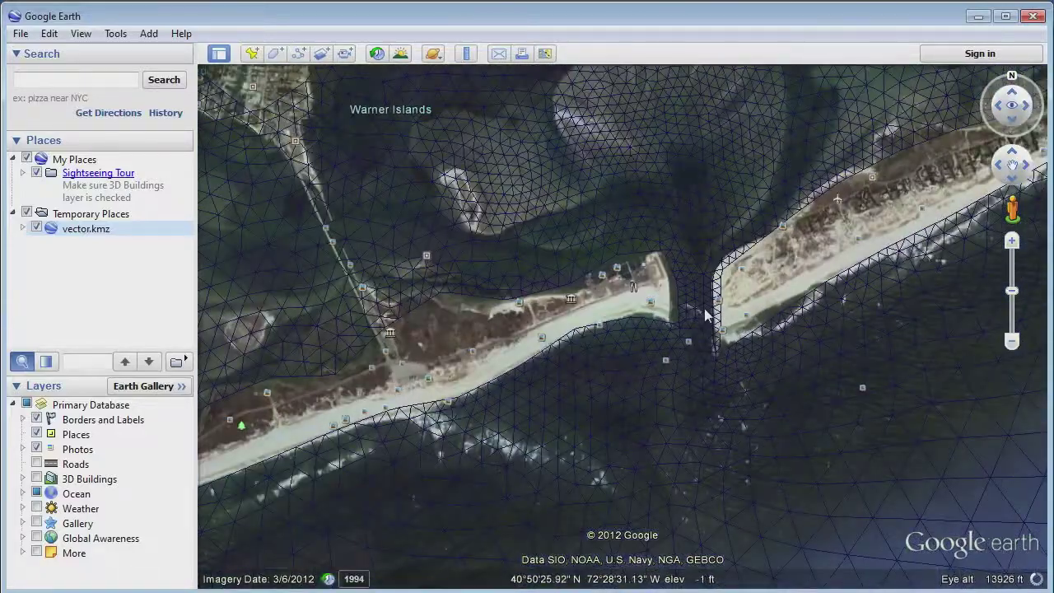
drag(688, 208, 560, 228)
scroll(559, 222, up, 1)
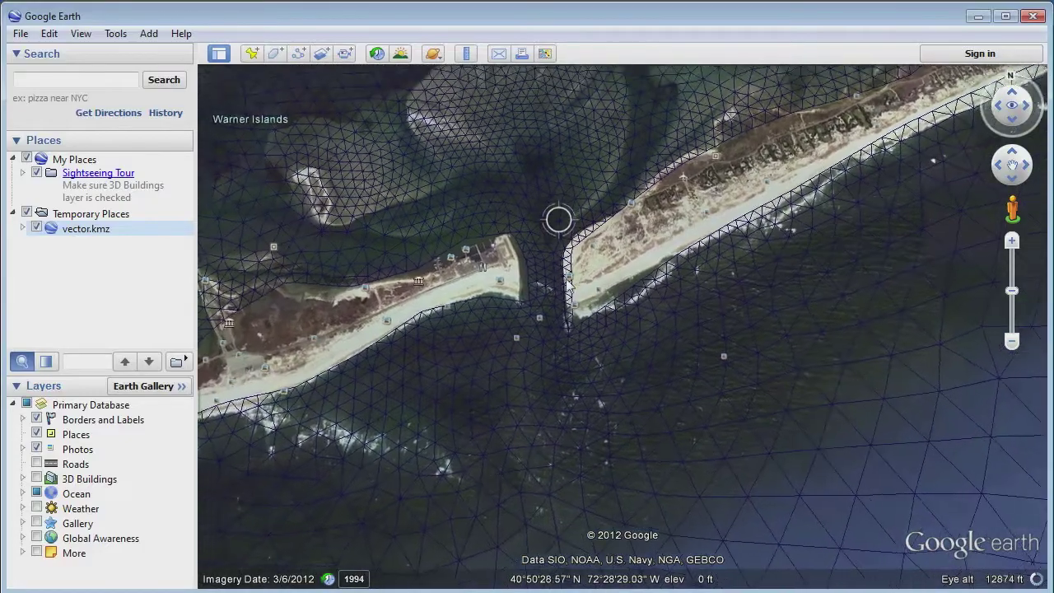
drag(566, 284, 395, 395)
scroll(469, 242, up, 2)
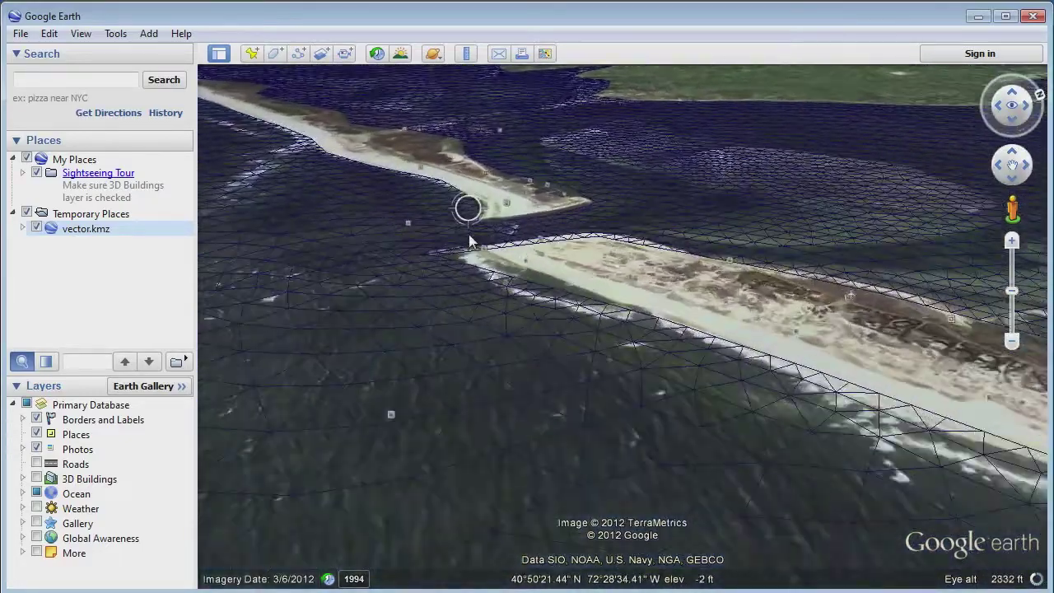
drag(469, 239, 560, 318)
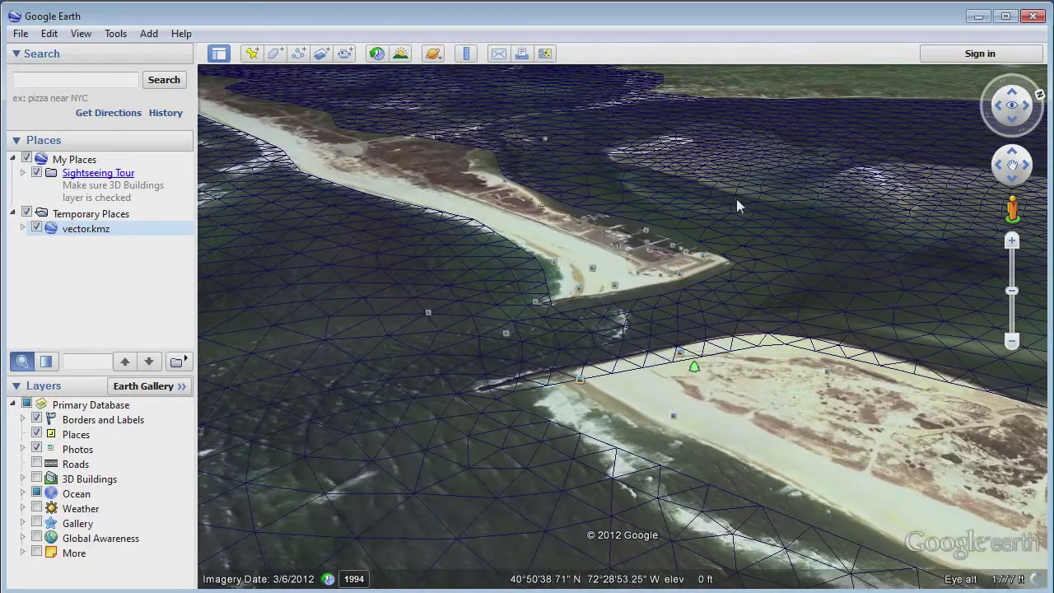
click(1029, 18)
Step: Discard the temporary place and set the Contours method to Color Fill in Display Options
click(622, 324)
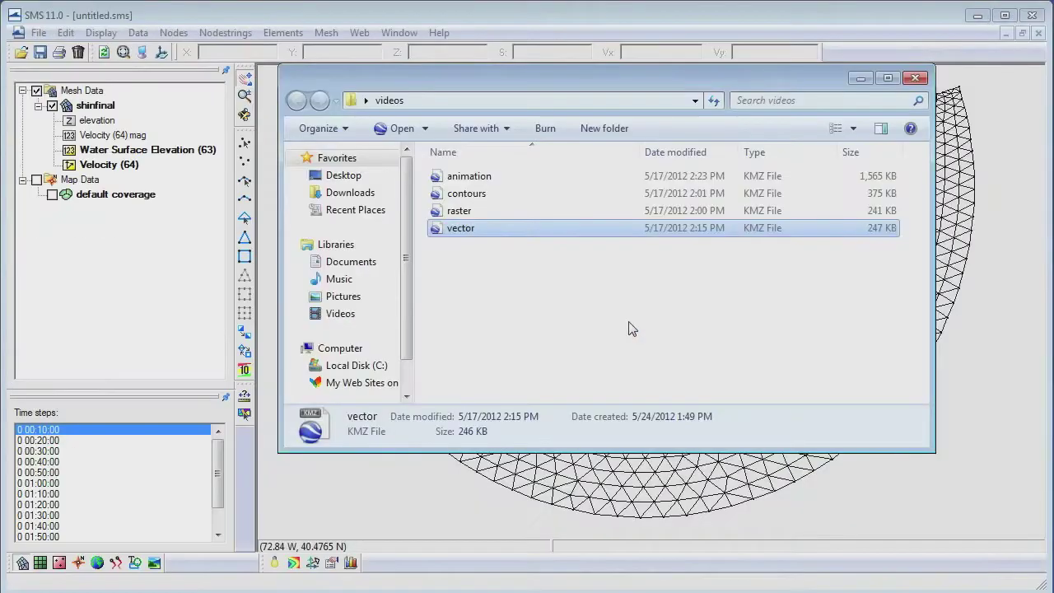
click(859, 79)
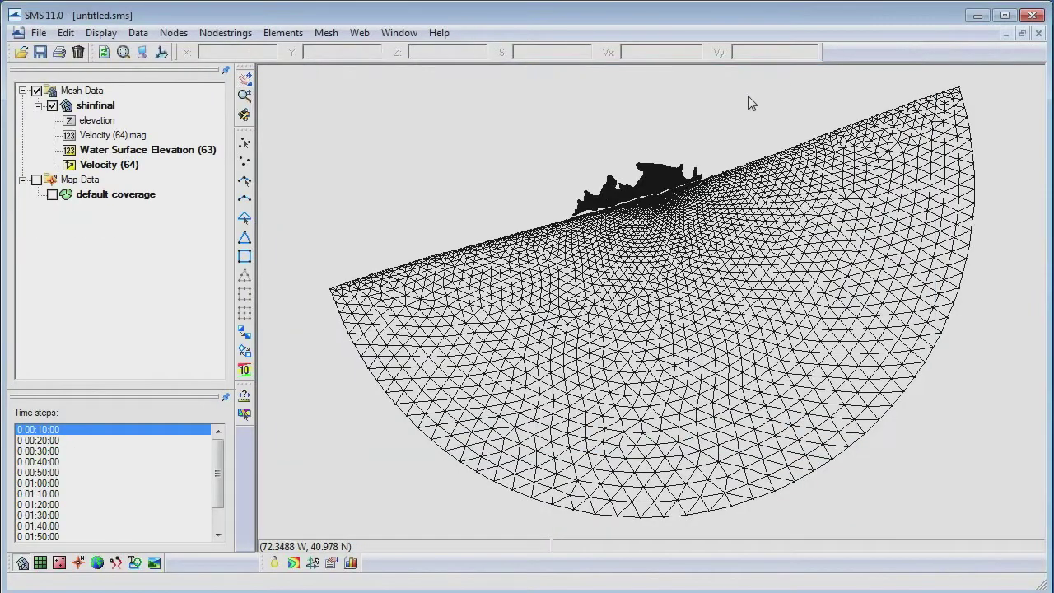
click(142, 52)
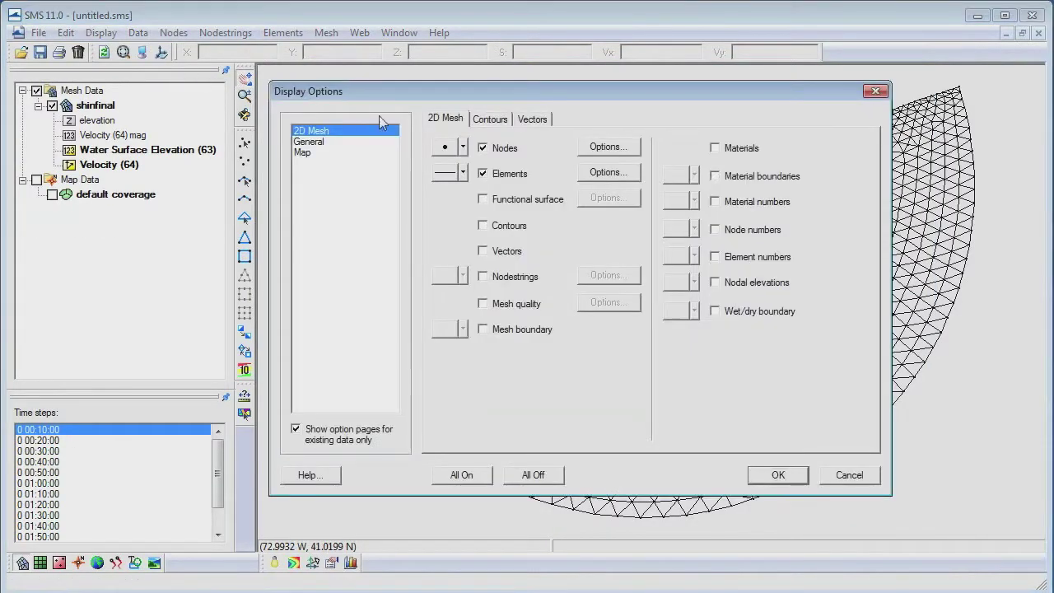
click(489, 121)
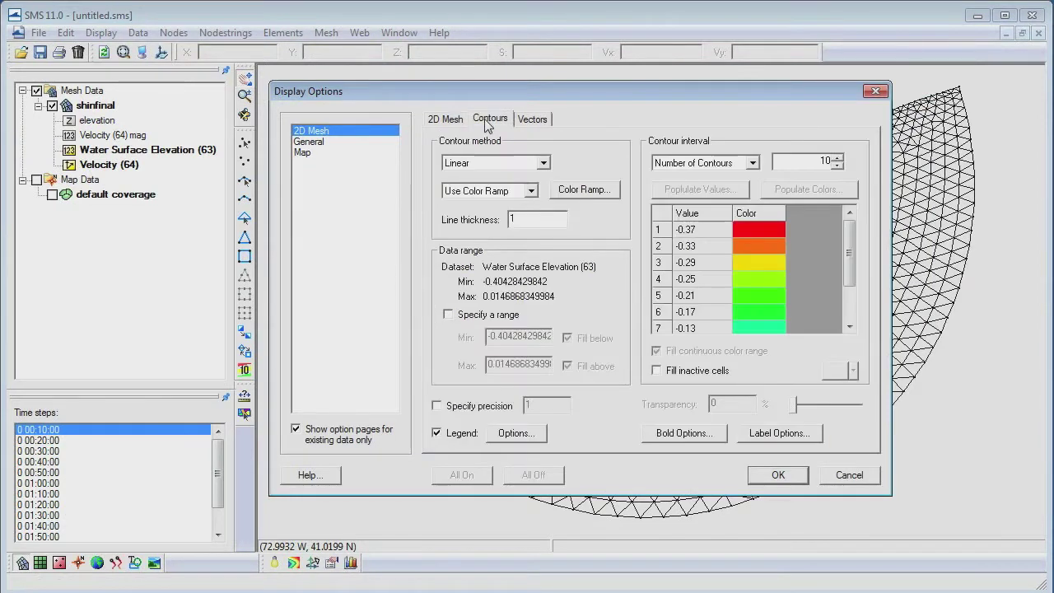
click(534, 163)
click(535, 188)
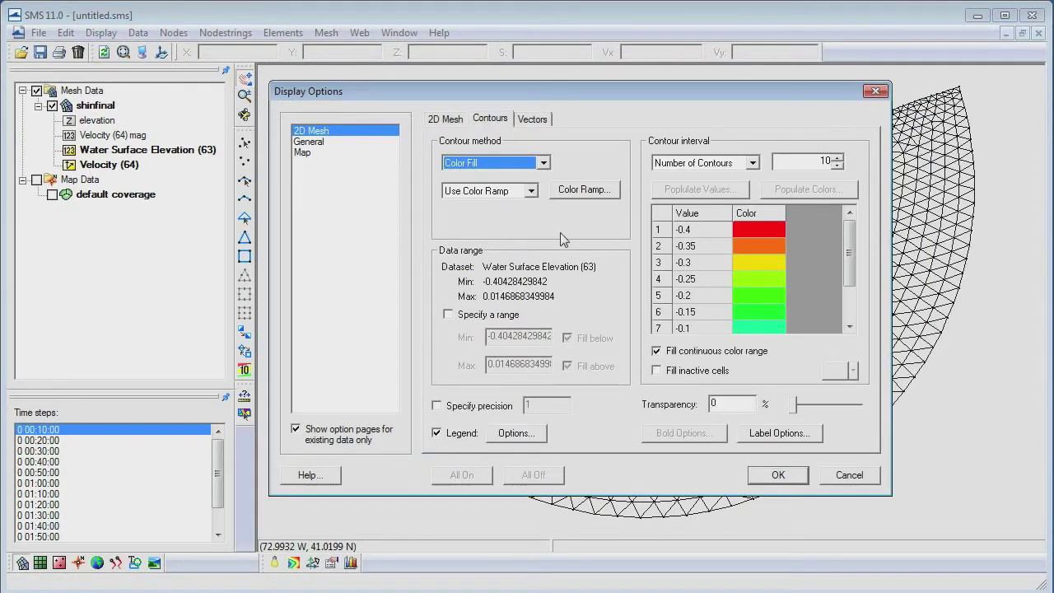
click(778, 475)
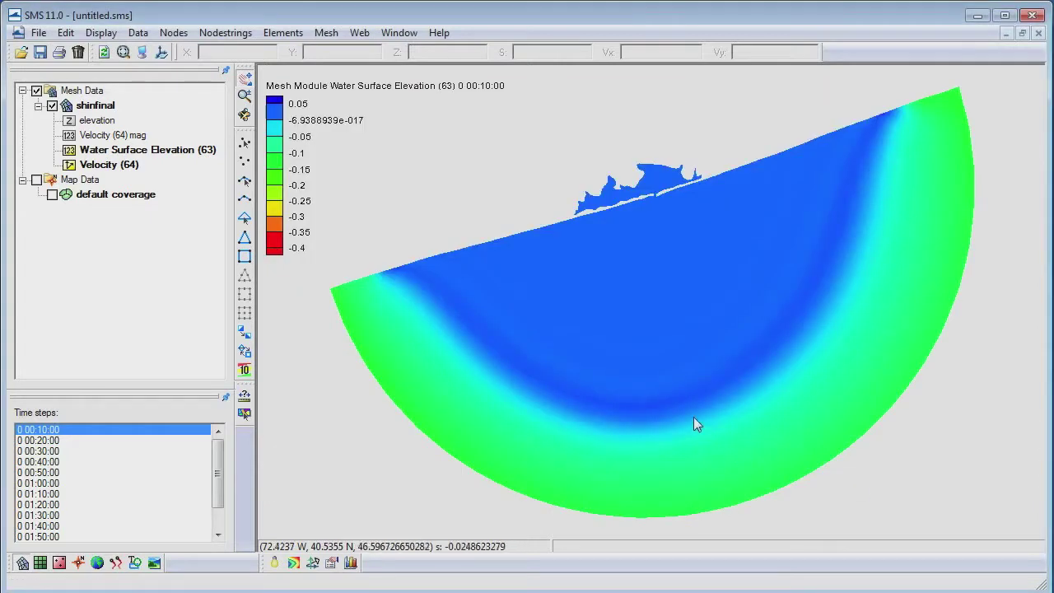
click(38, 32)
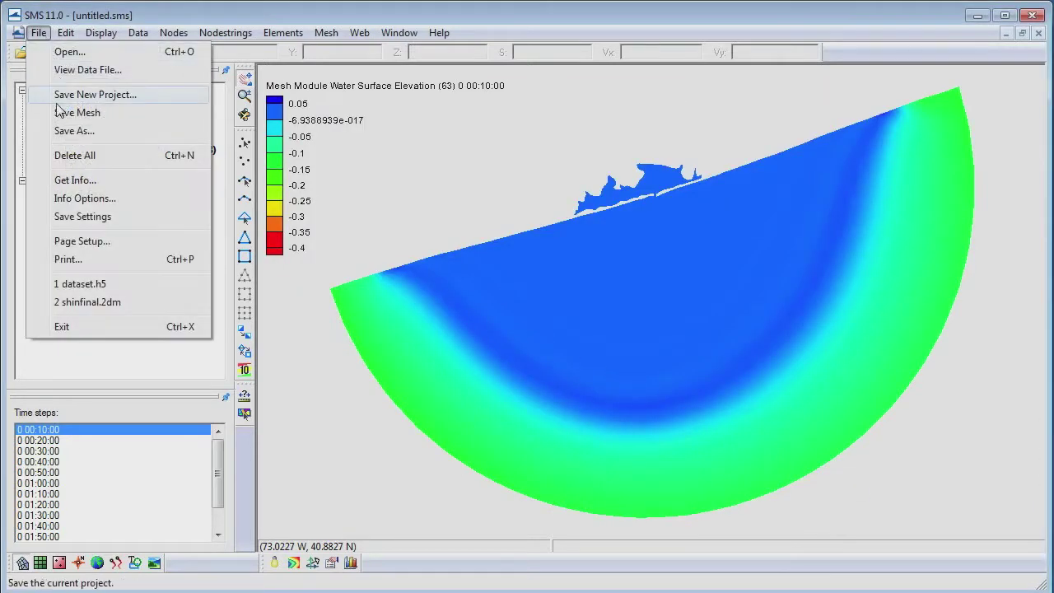
Step: Save the contour plot as a Google Earth Raster KMZ named 'contours', then return to the videos folder
click(59, 130)
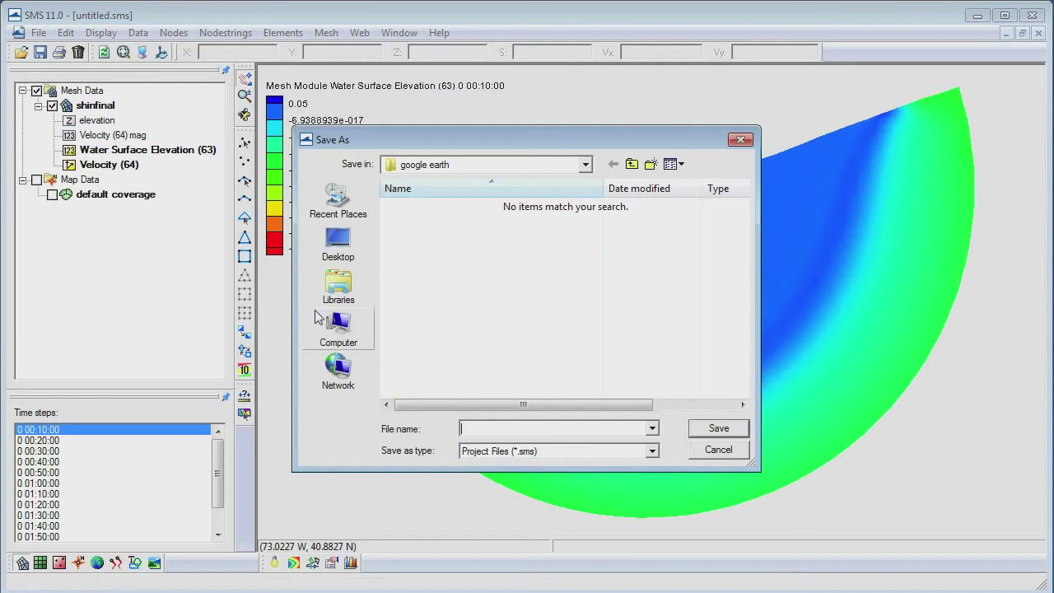
text(contours)
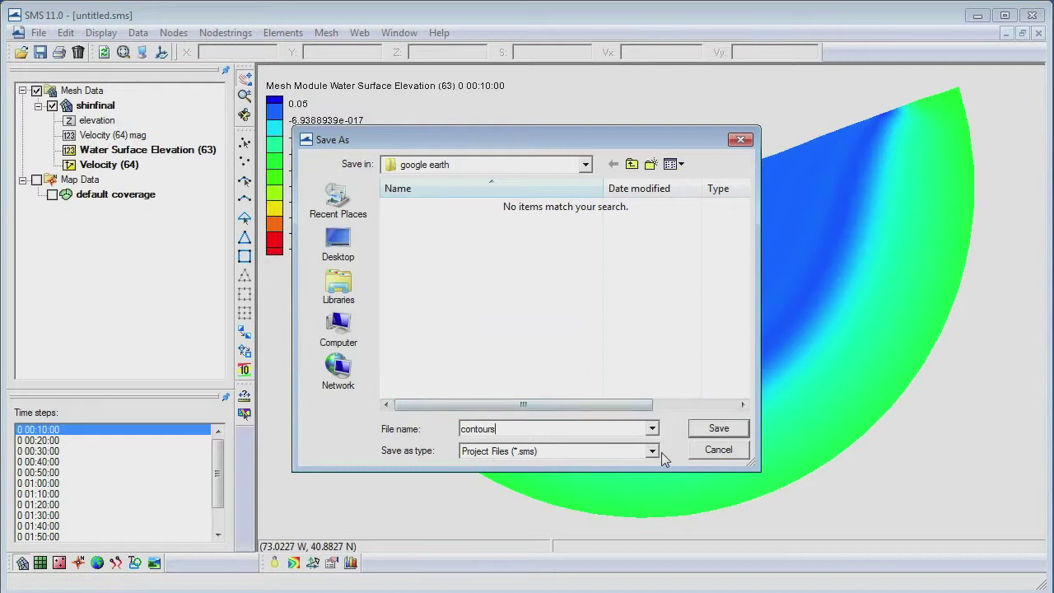
click(652, 451)
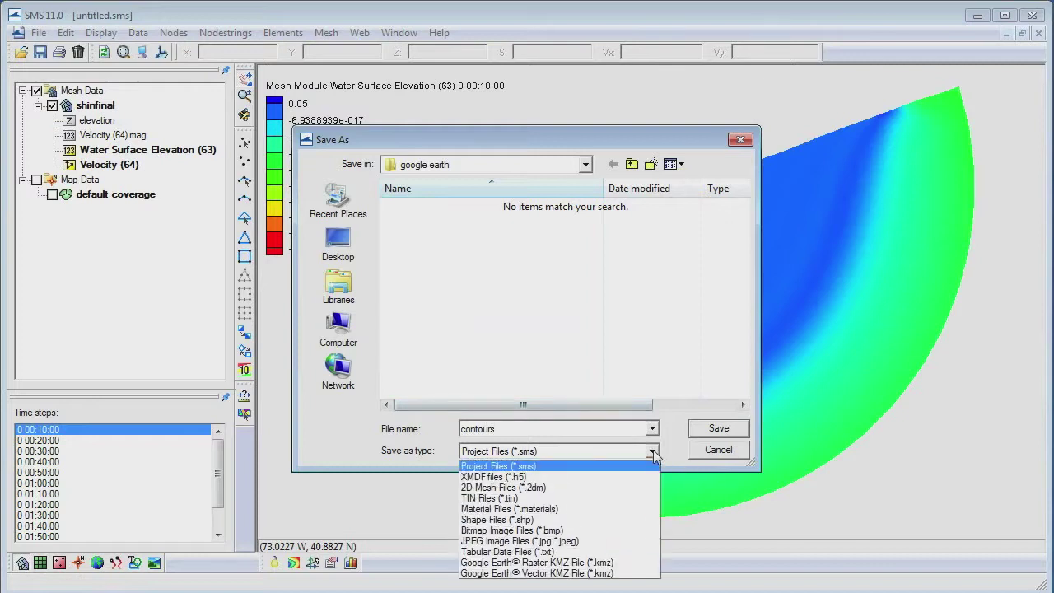
click(643, 561)
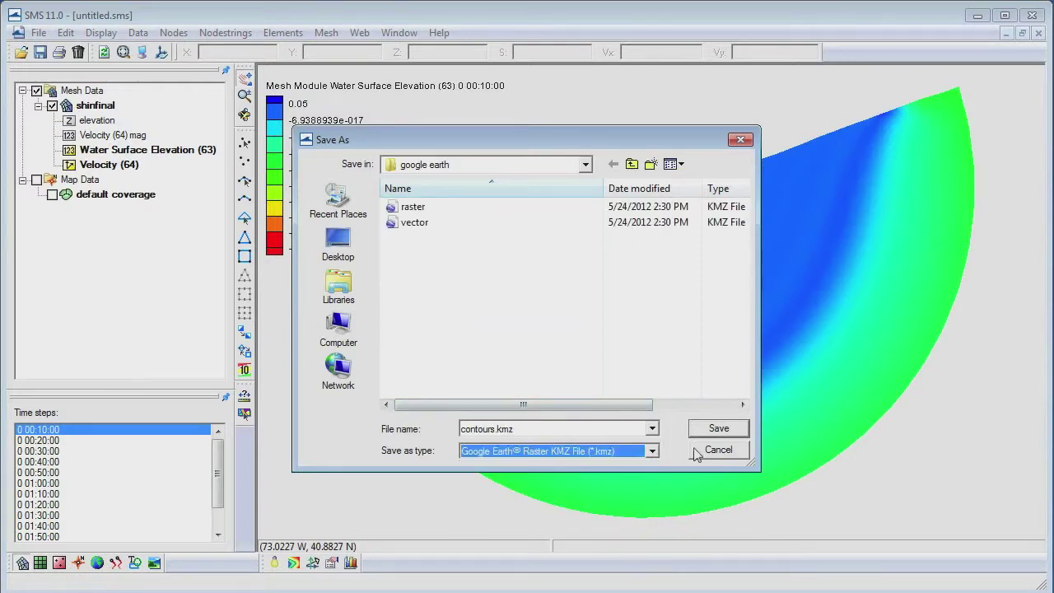
click(709, 426)
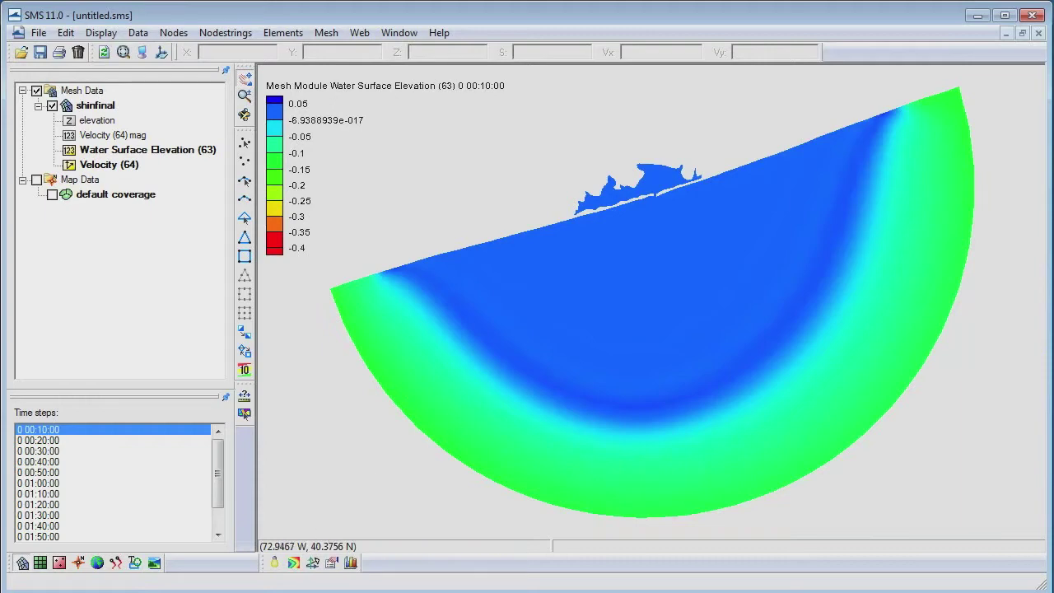
key(alt+Tab)
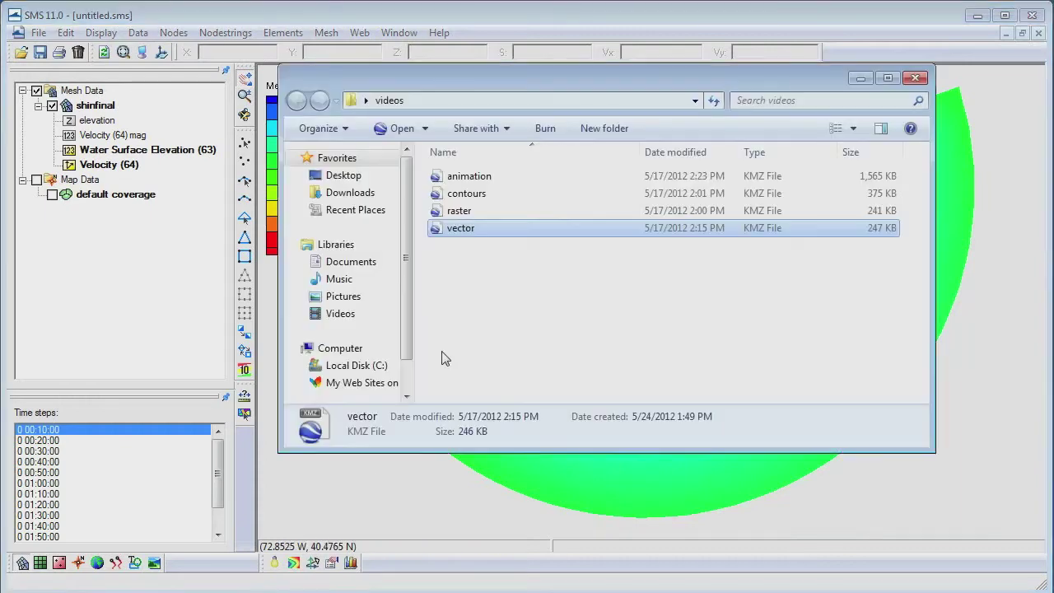
Step: View contours.kmz over Shinnecock Inlet in Google Earth, then close it, discarding temporary places
double_click(481, 194)
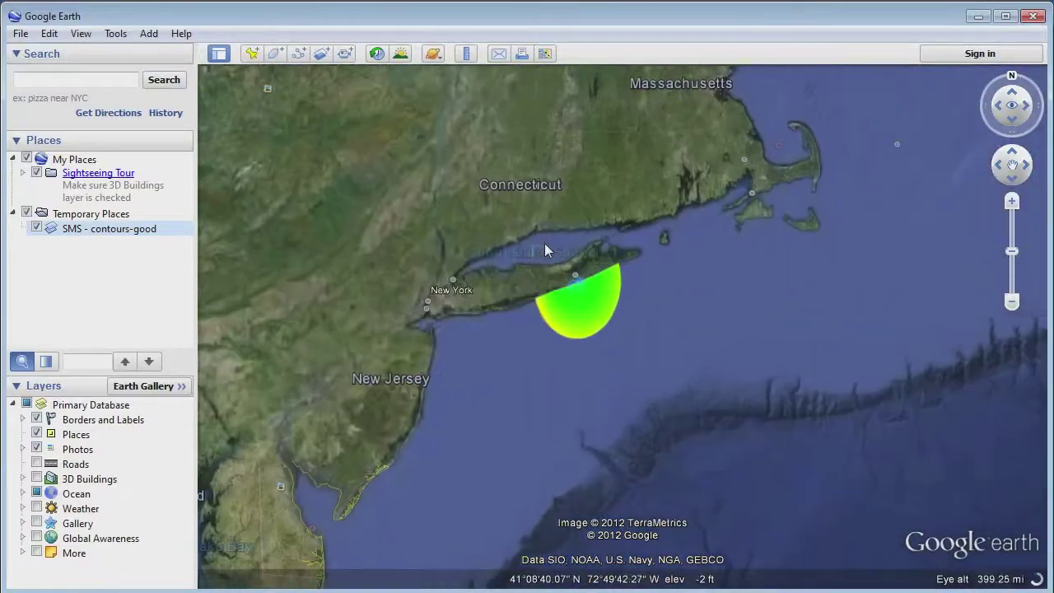
scroll(604, 266, up, 5)
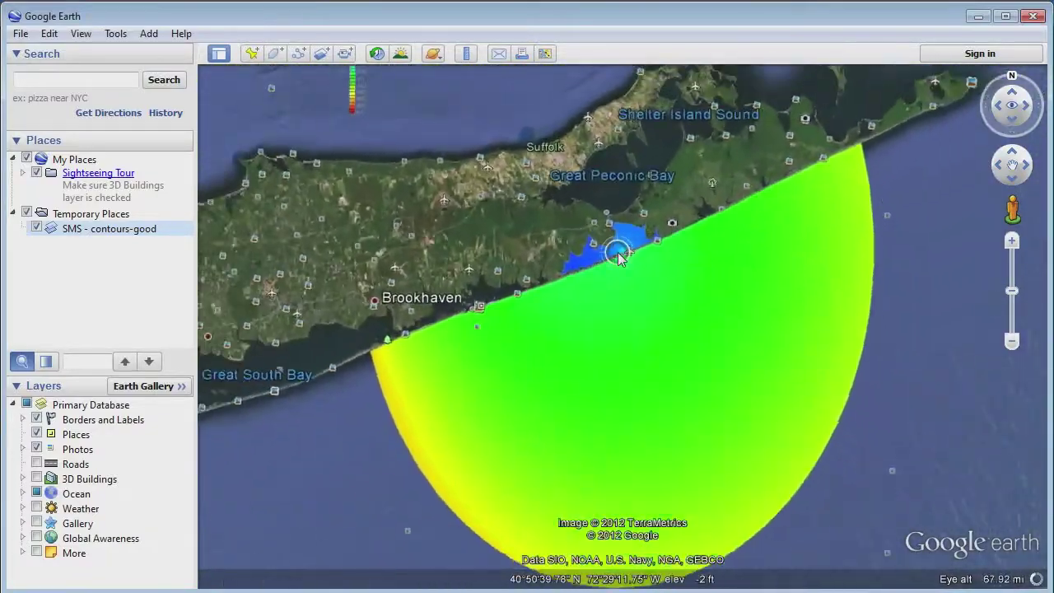
scroll(619, 257, up, 5)
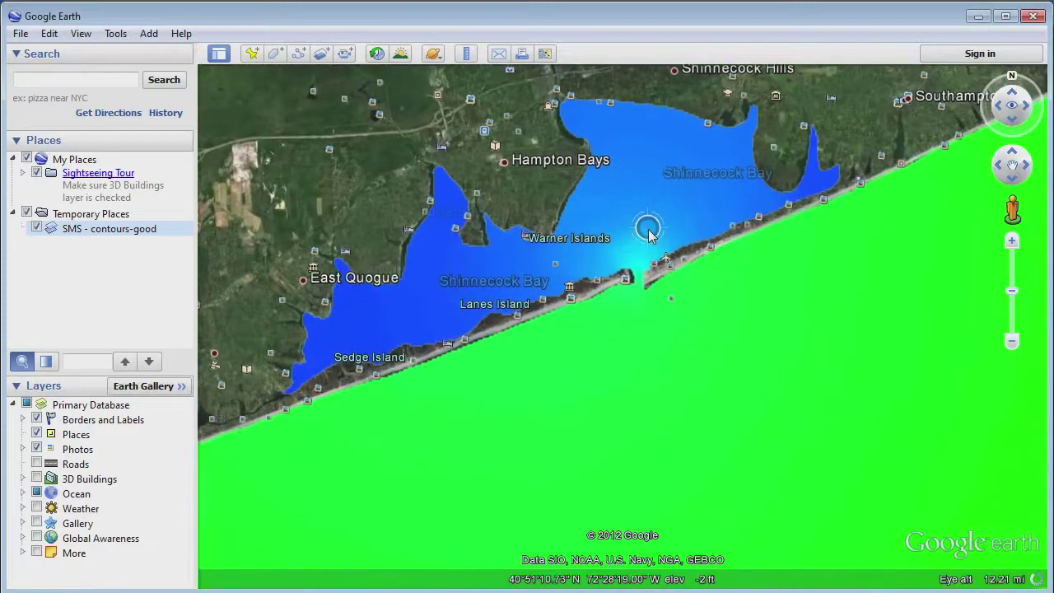
drag(628, 290, 700, 391)
click(1032, 17)
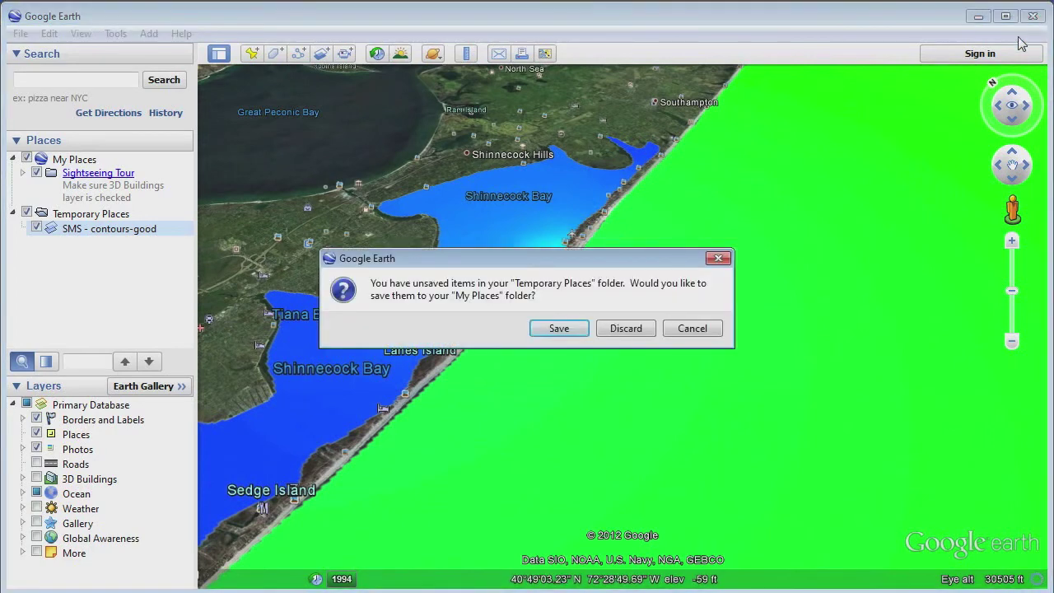
click(626, 329)
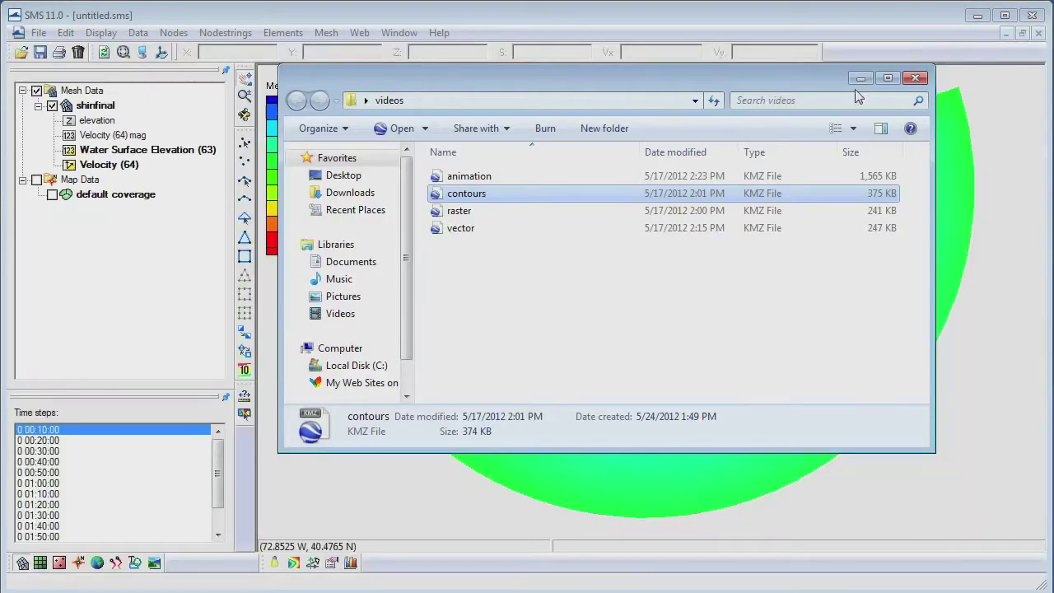
Step: Turn on velocity vectors over the water surface elevation contours, with contour transparency 80
click(860, 81)
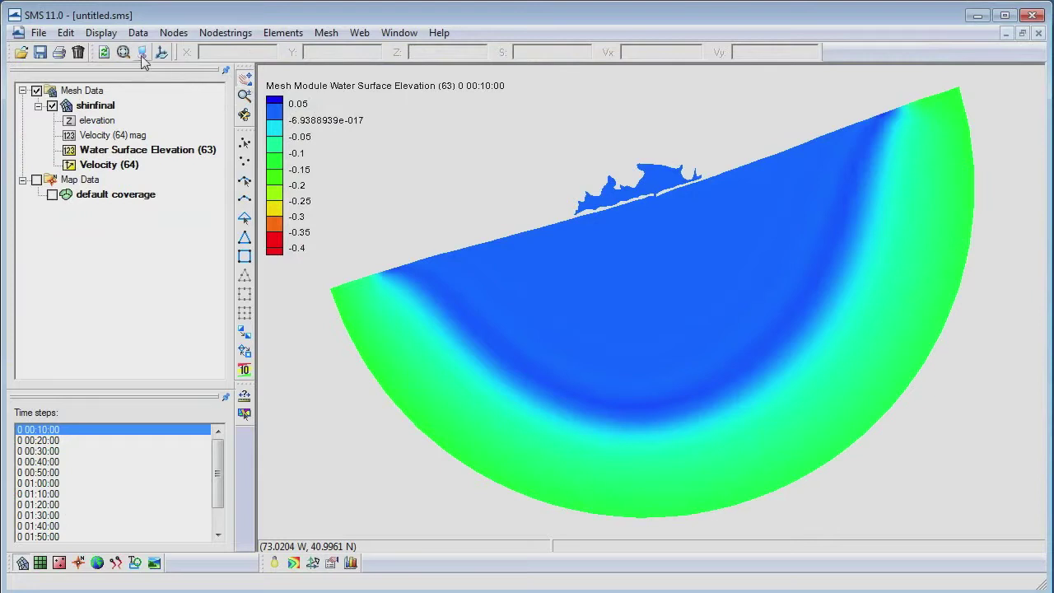
click(142, 52)
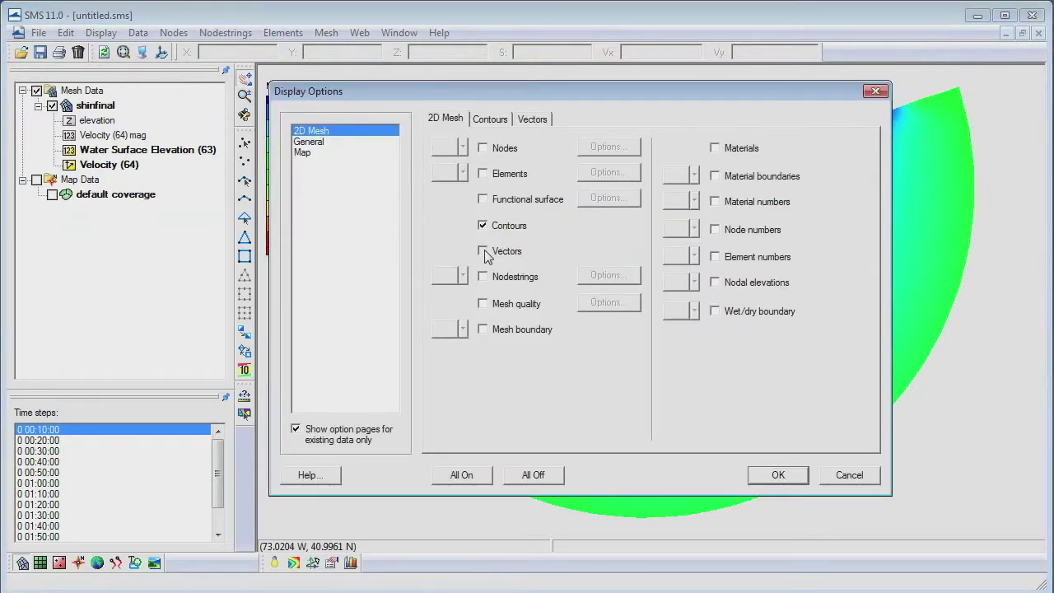
click(490, 121)
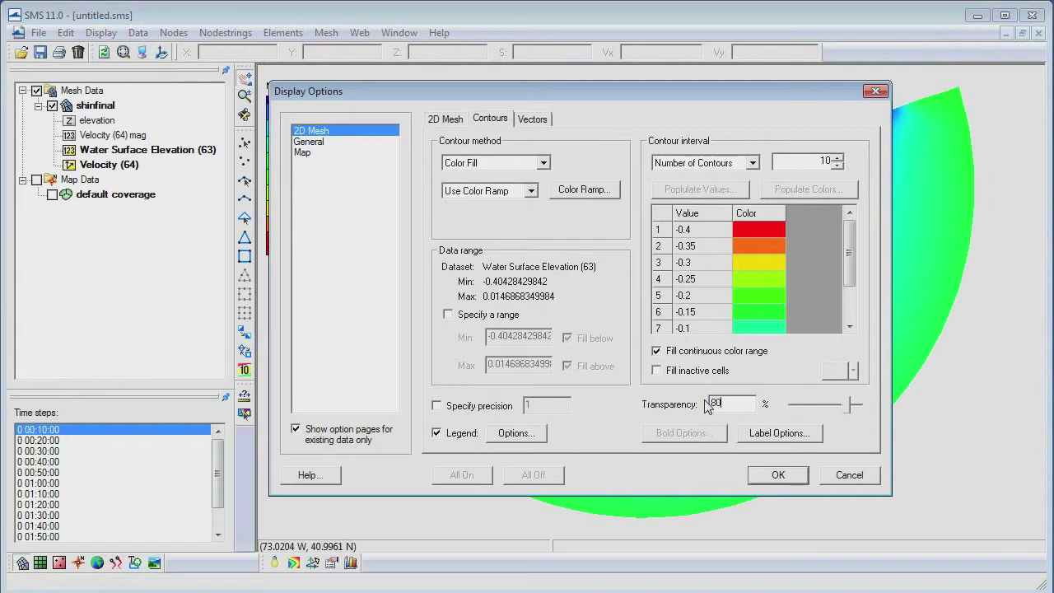
click(535, 120)
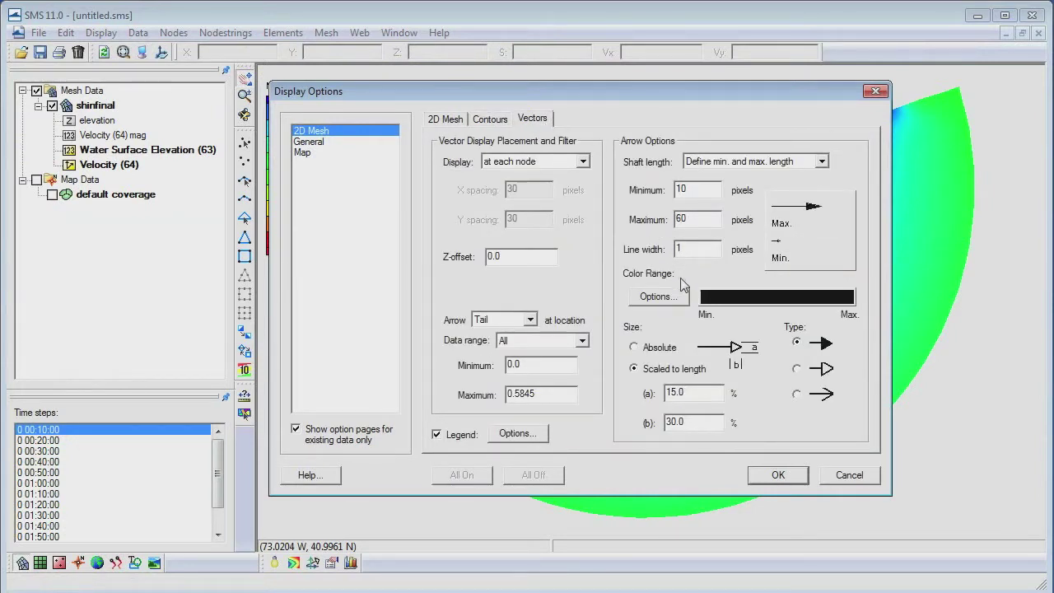
click(771, 474)
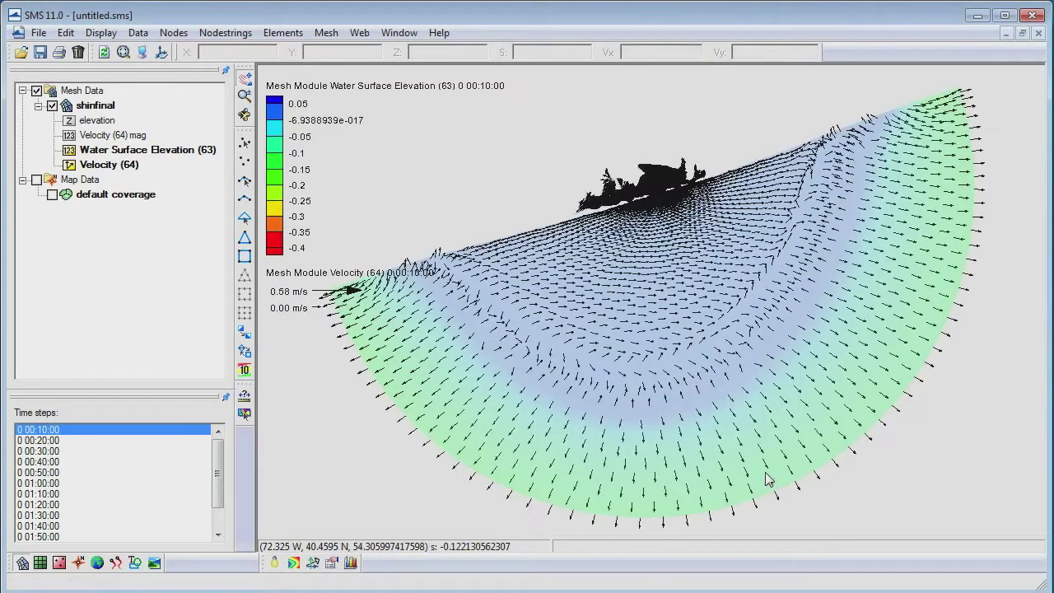
click(138, 33)
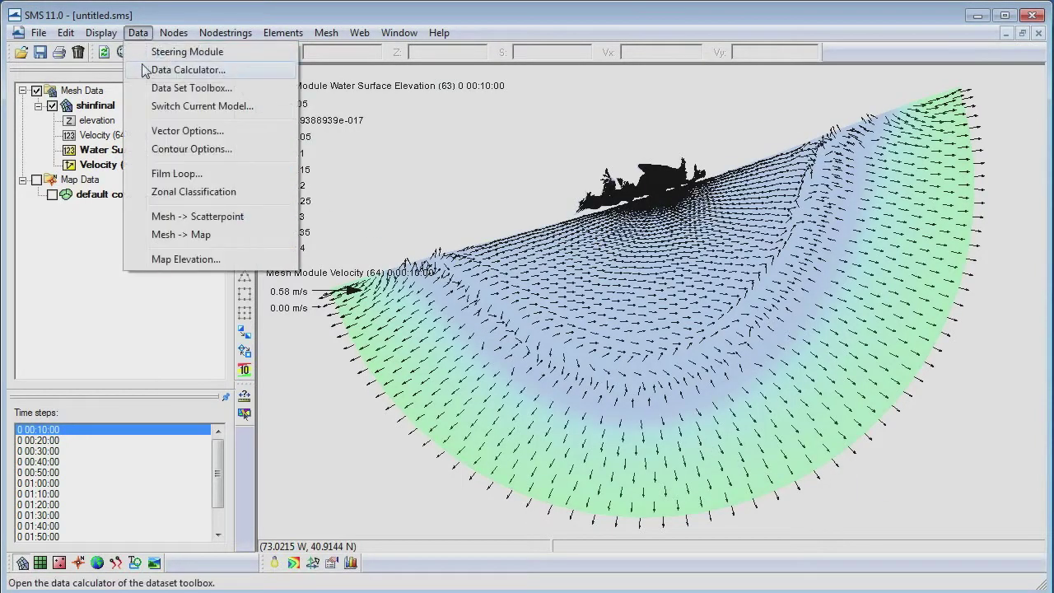
Step: Start a Google Earth KMZ film loop of the transient data animation
click(183, 180)
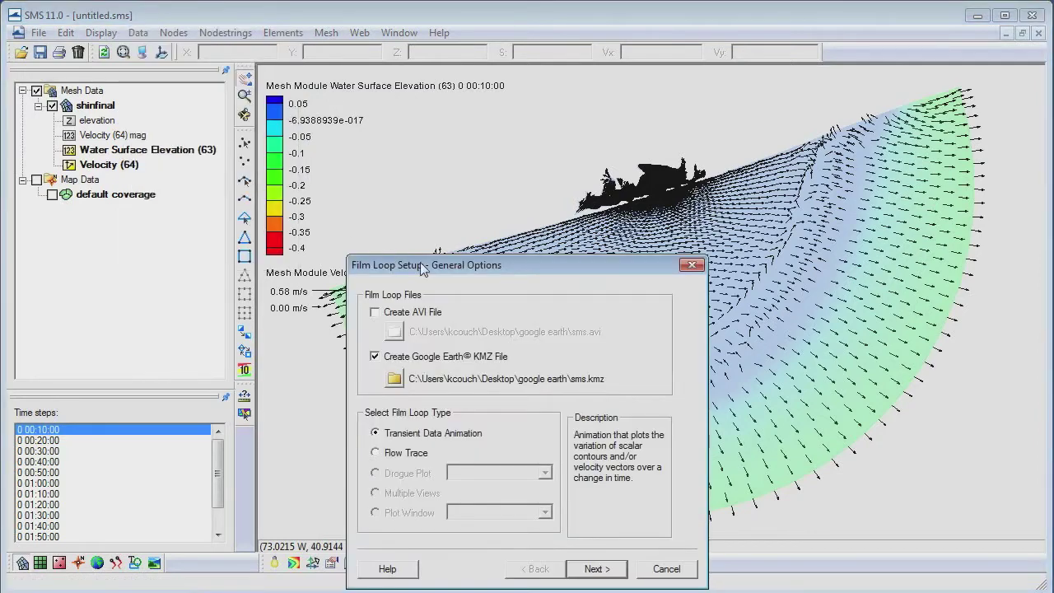
drag(431, 206, 501, 124)
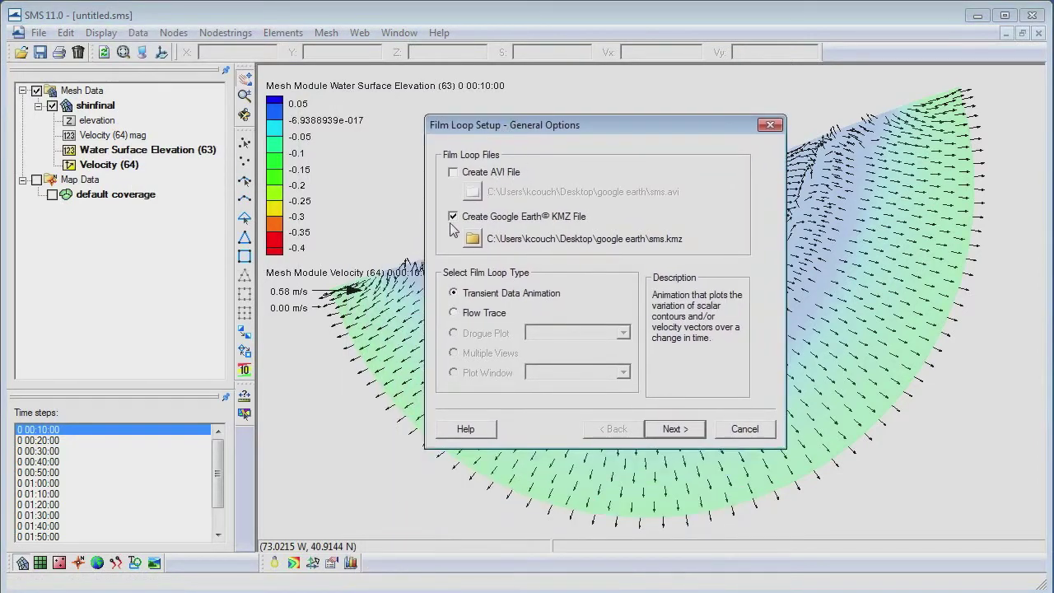
click(675, 429)
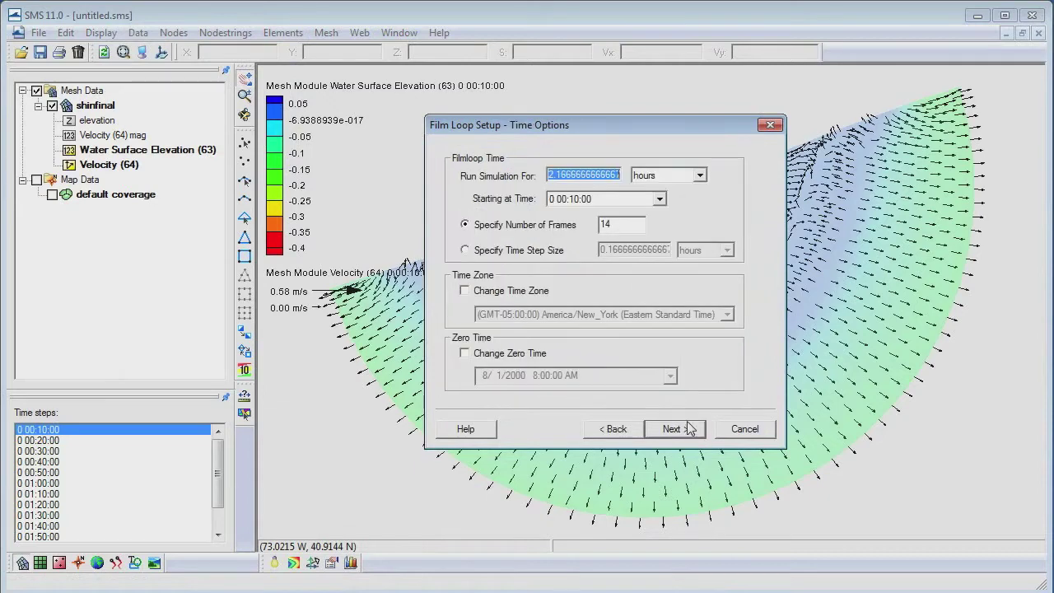
Step: Change the film loop time zone to America/New_York Eastern Standard Time
click(465, 291)
click(711, 320)
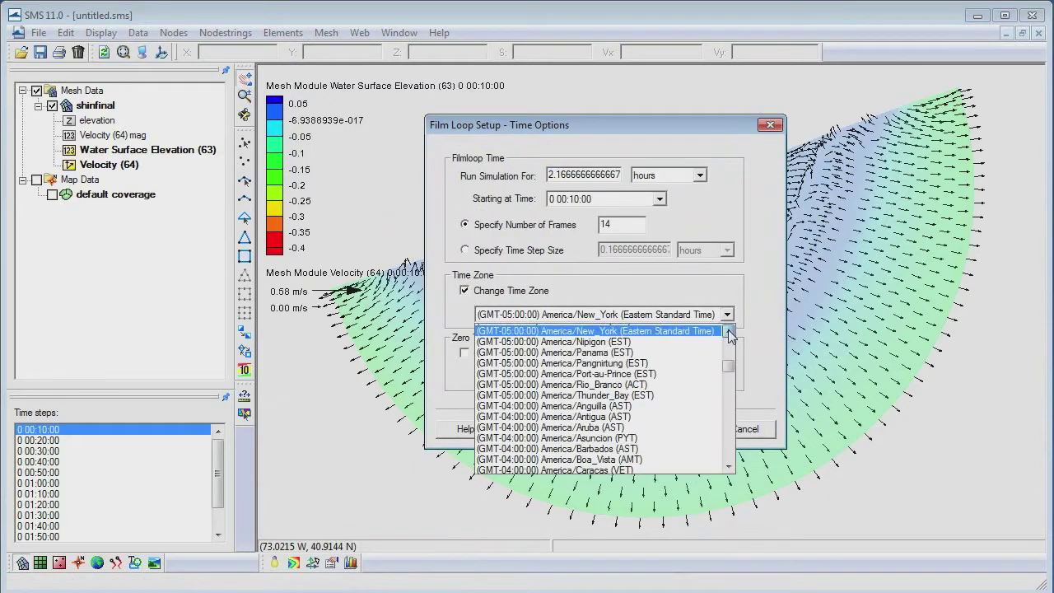
click(728, 331)
click(694, 340)
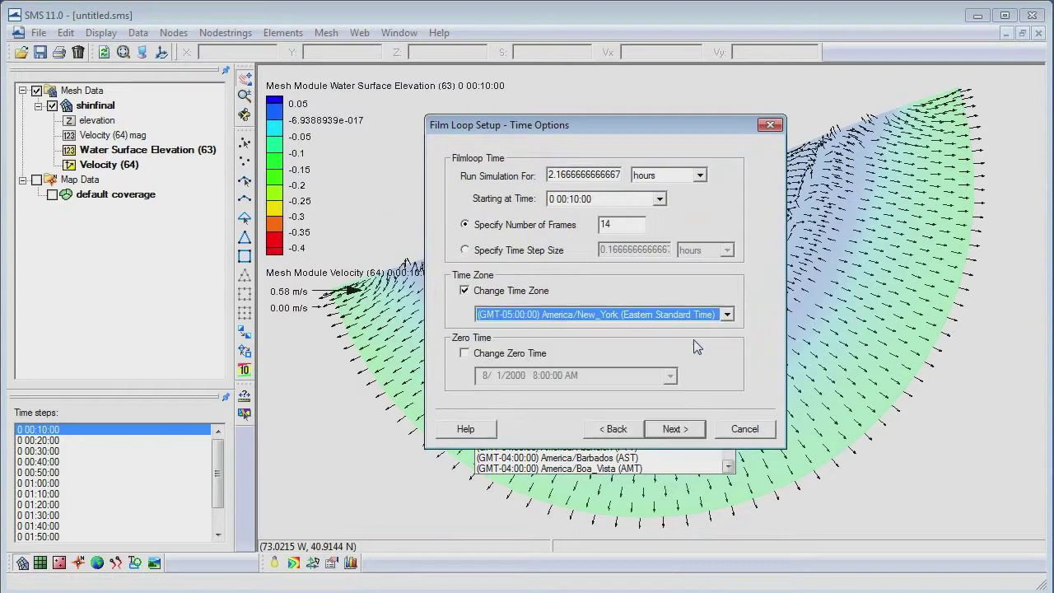
click(670, 432)
Step: Finish the Film Loop Setup so SMS builds the 14 animation frames
click(673, 429)
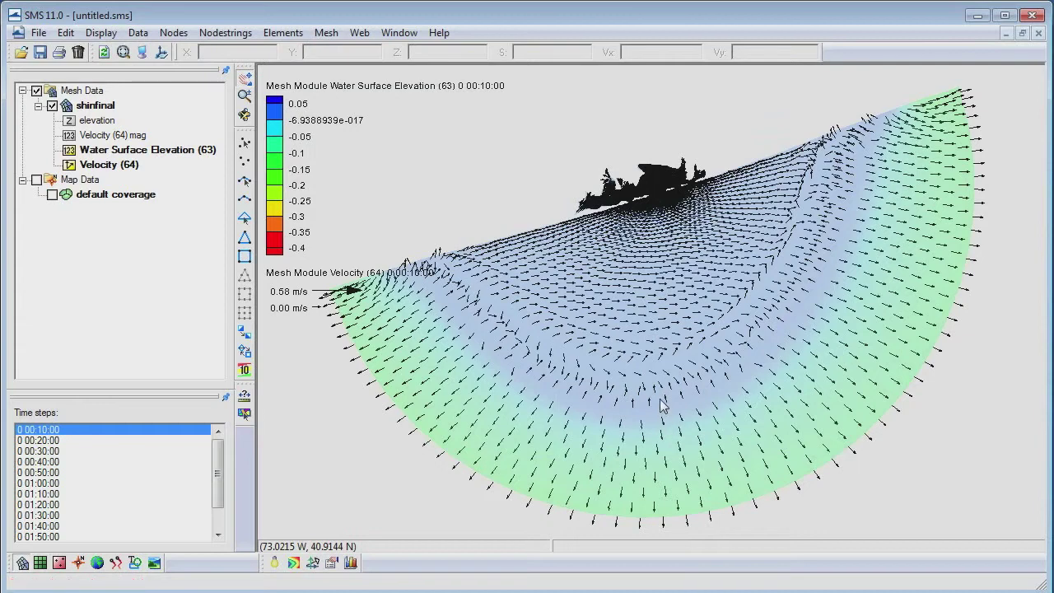